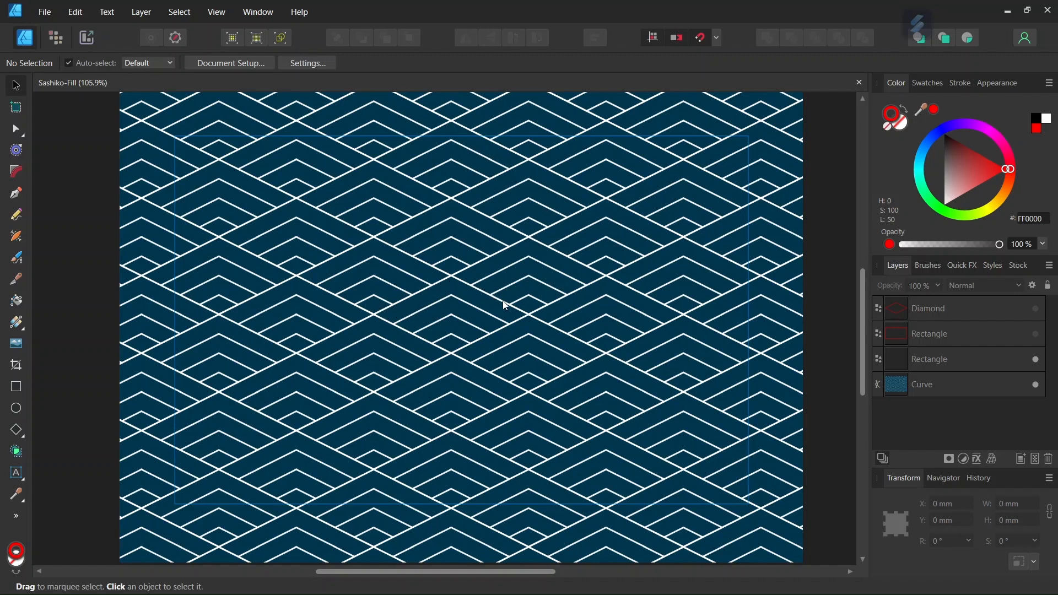
Step: Show the red diamond outline to examine the pattern's repeating motif and hide it again
left_click(1035, 308)
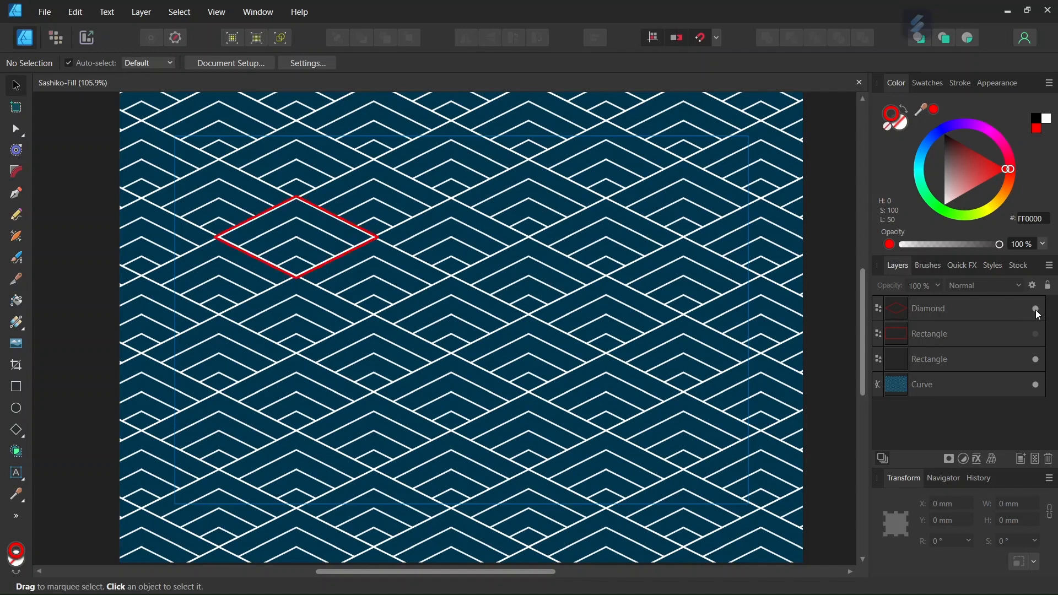
left_click_drag(395, 571, 360, 570)
scroll(290, 238, "up", 1)
scroll(290, 238, "up", 2)
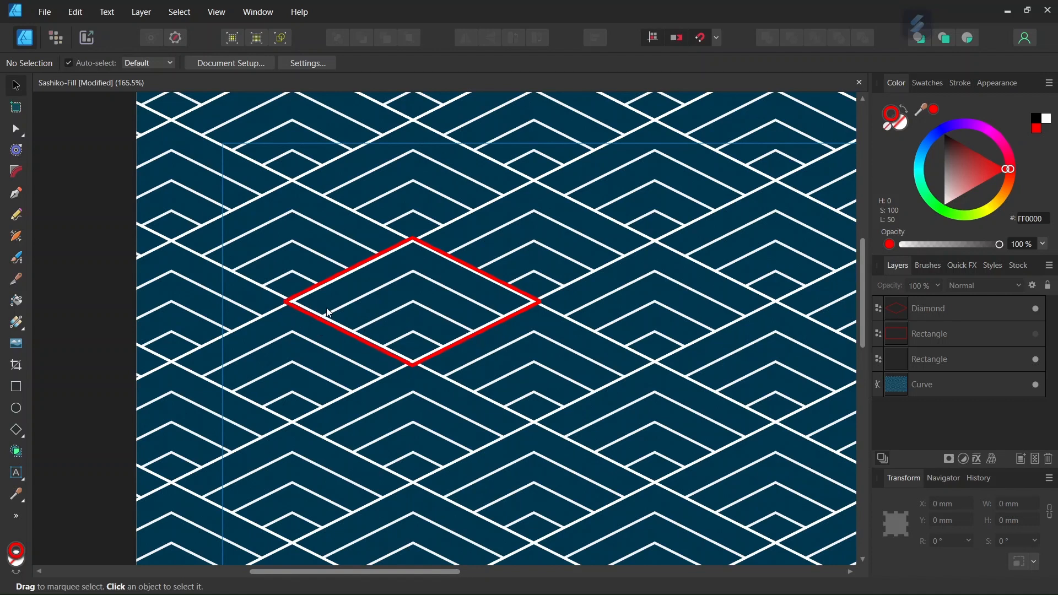
left_click(1035, 309)
left_click_drag(363, 572, 460, 573)
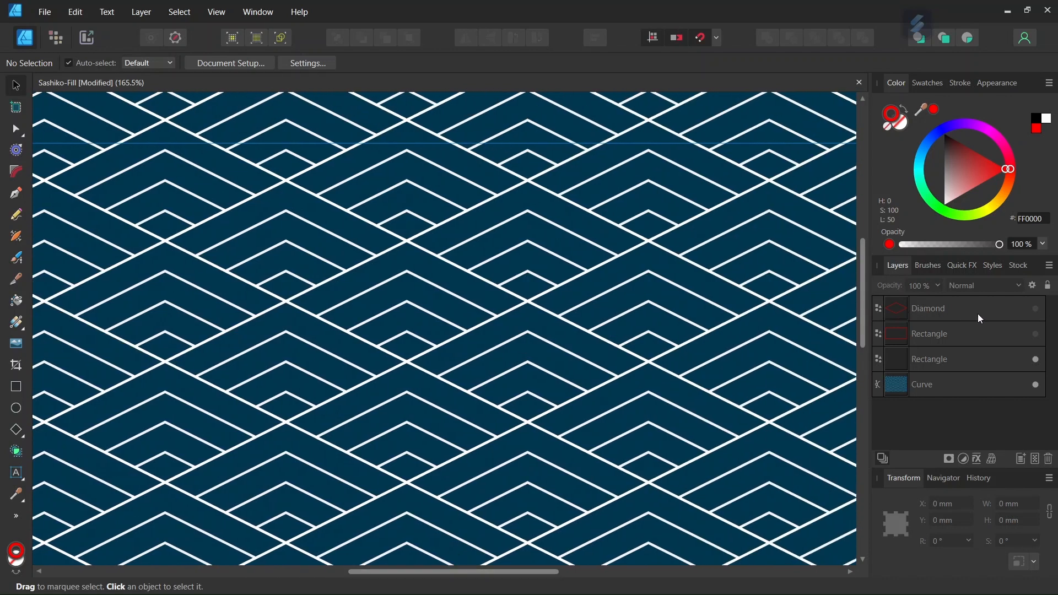
Step: Show the red rectangle outline over the pattern and examine the rectangular tile it frames
left_click(1035, 334)
scroll(333, 393, "down", 1)
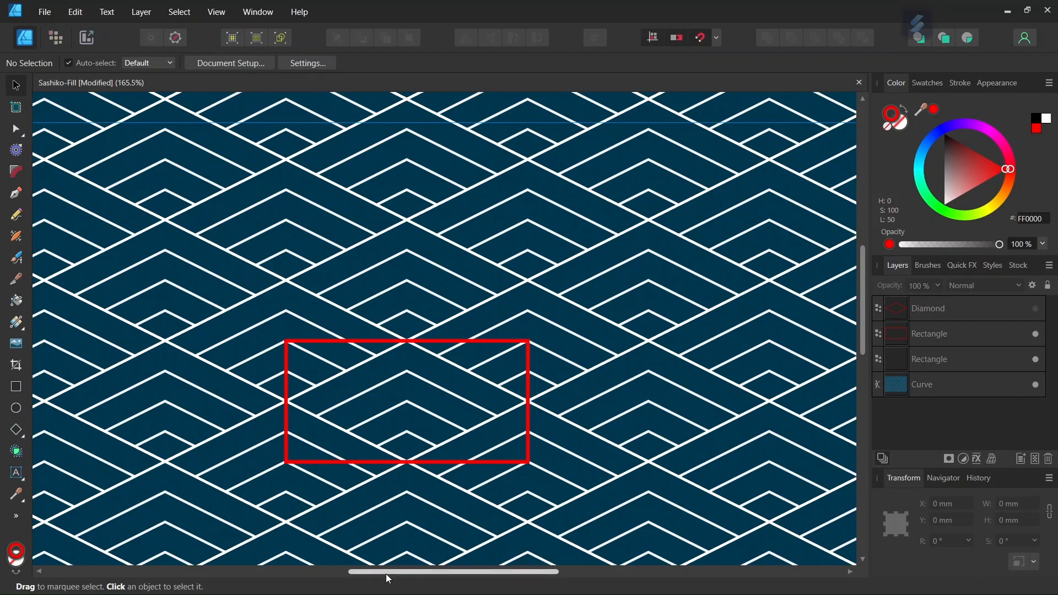
scroll(386, 574, "left", 5)
scroll(393, 569, "right", 2)
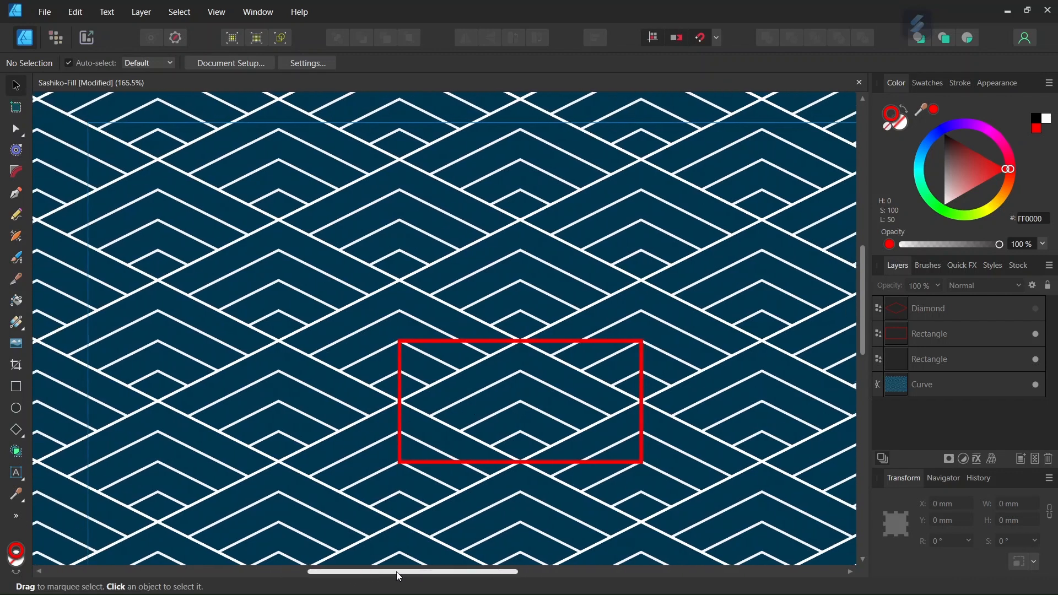
scroll(548, 446, "down", 1)
scroll(548, 442, "up", 1)
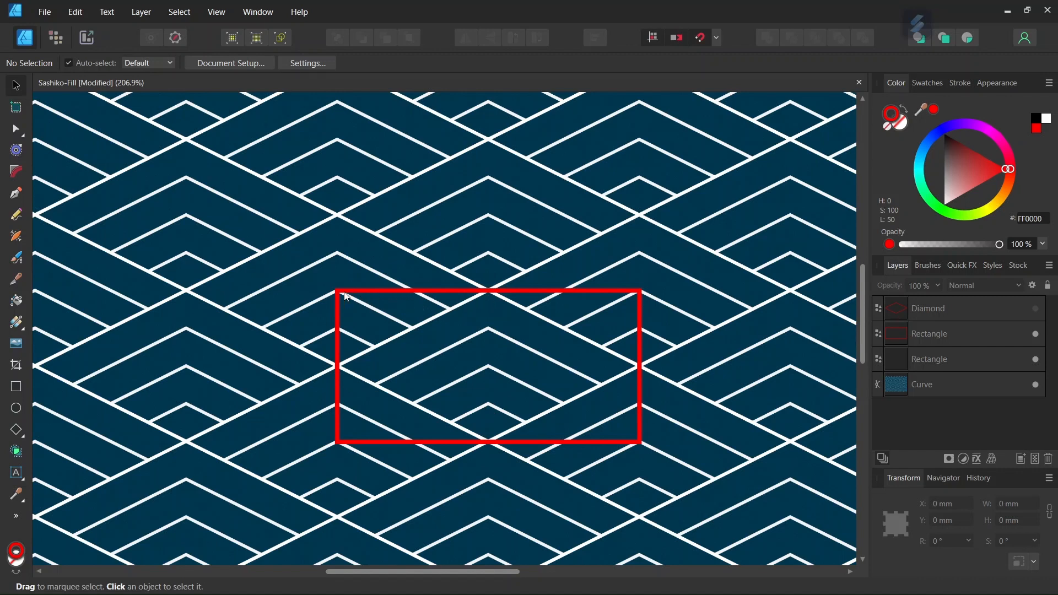
scroll(441, 308, "up", 1)
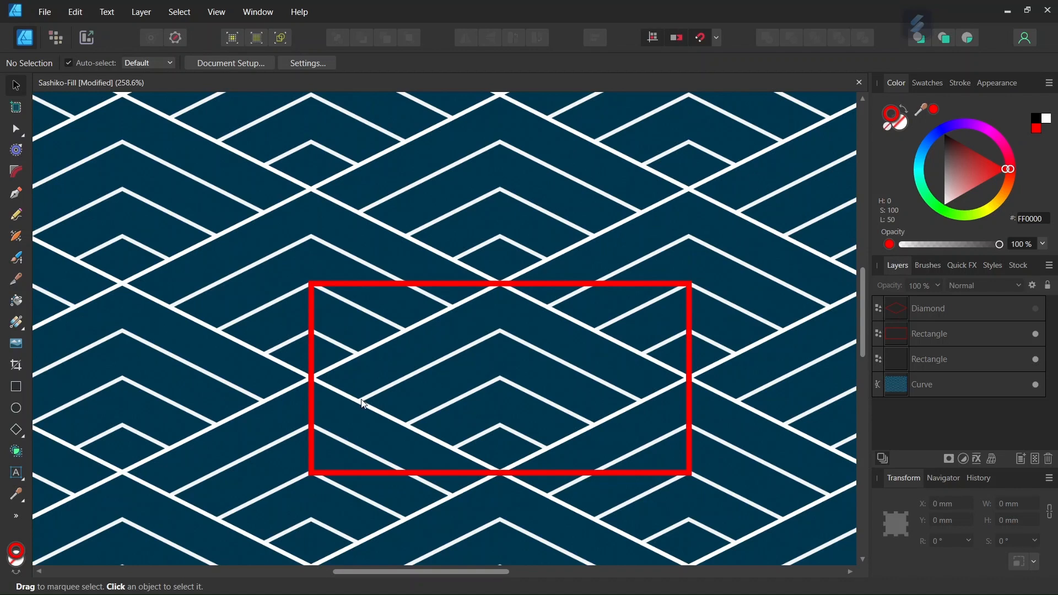
scroll(361, 404, "down", 2)
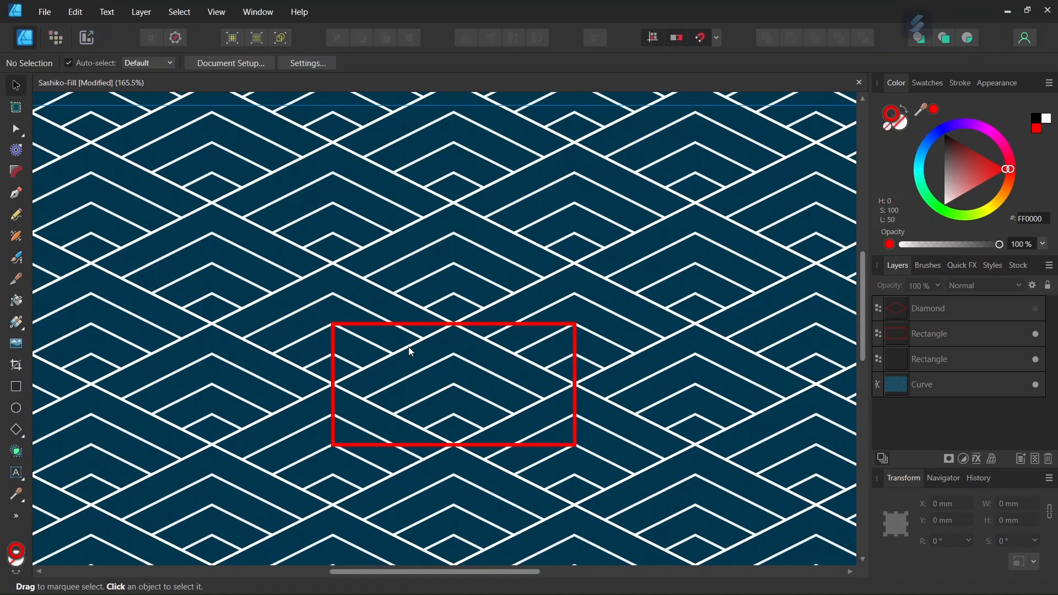
Step: Create a new landscape A5 print document at 300 DPI with pixels as the document units
left_click(48, 15)
left_click(37, 40)
left_click(656, 396)
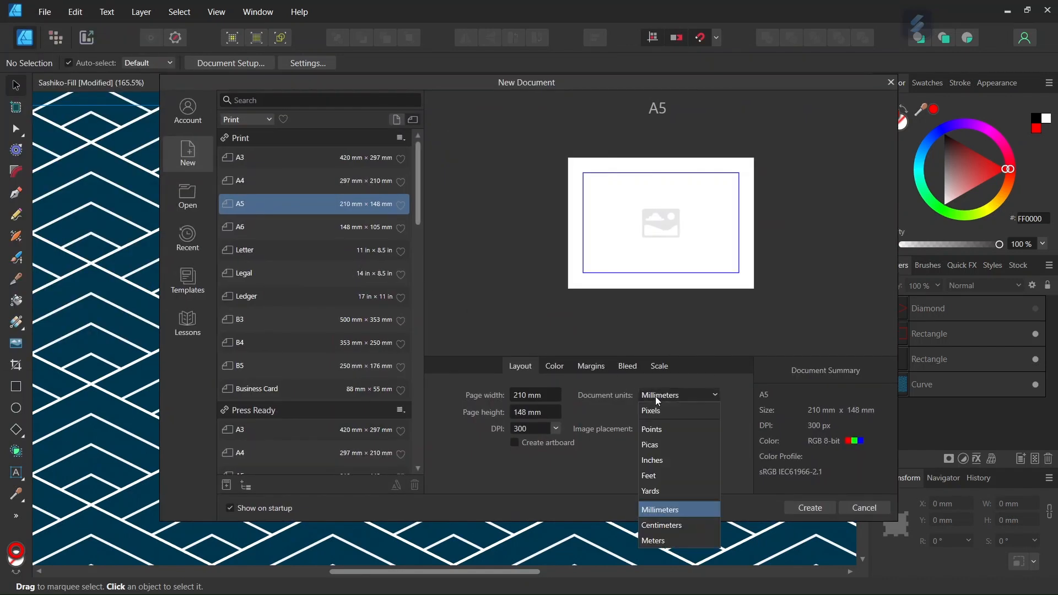
left_click(444, 144)
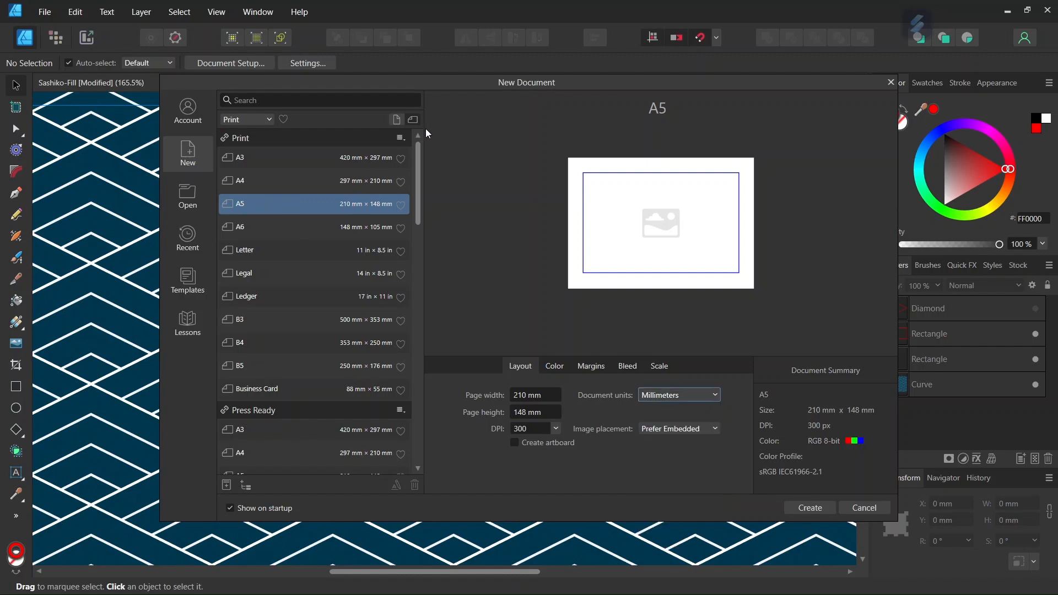
left_click(682, 396)
left_click(669, 411)
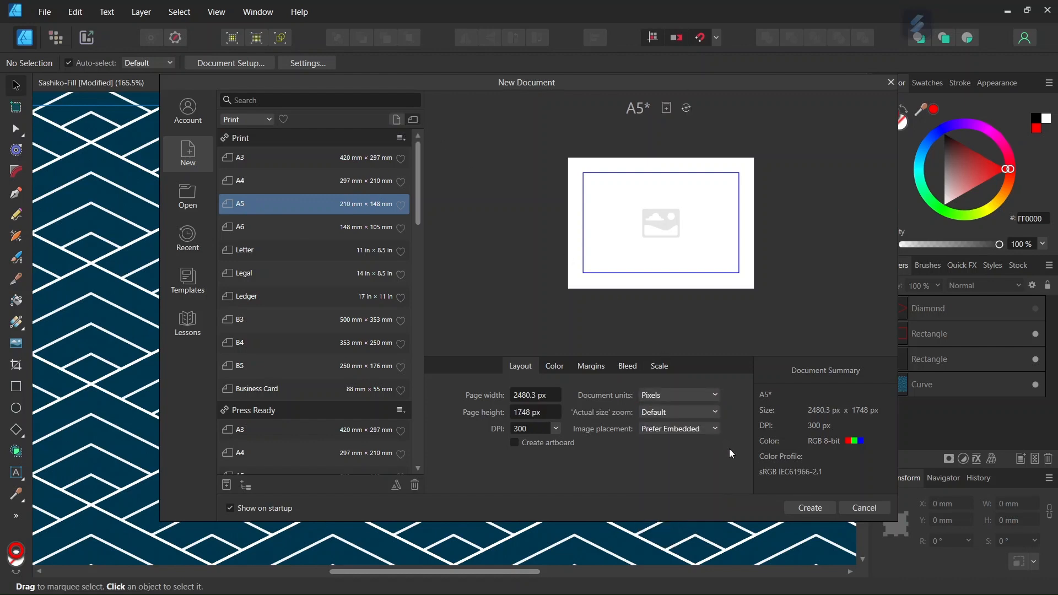
left_click(807, 508)
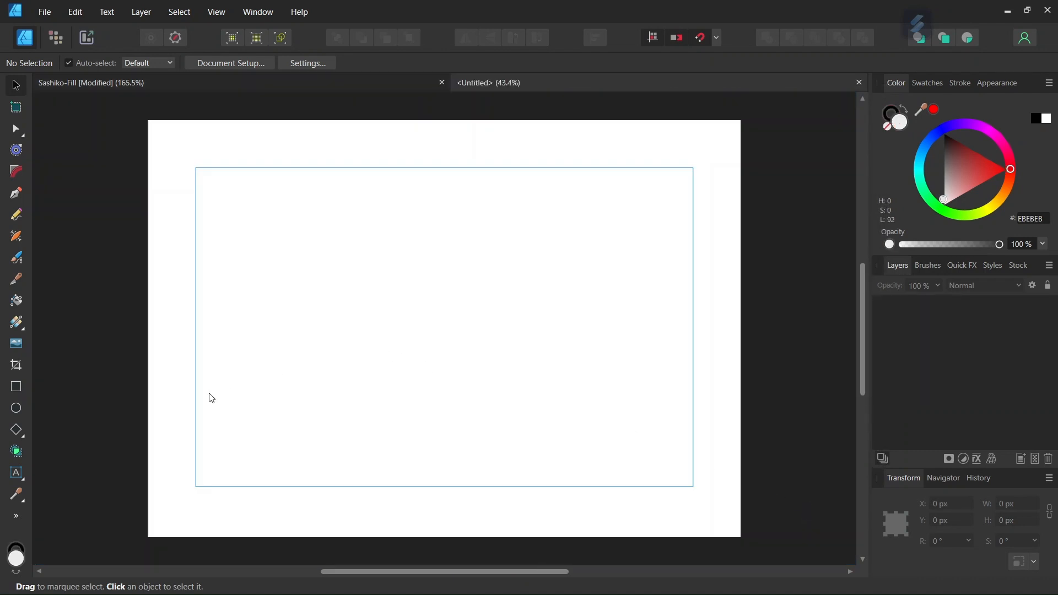
Step: Set up the Diamond tool with no fill and a 3 pt black stroke
left_click(17, 430)
left_click(87, 63)
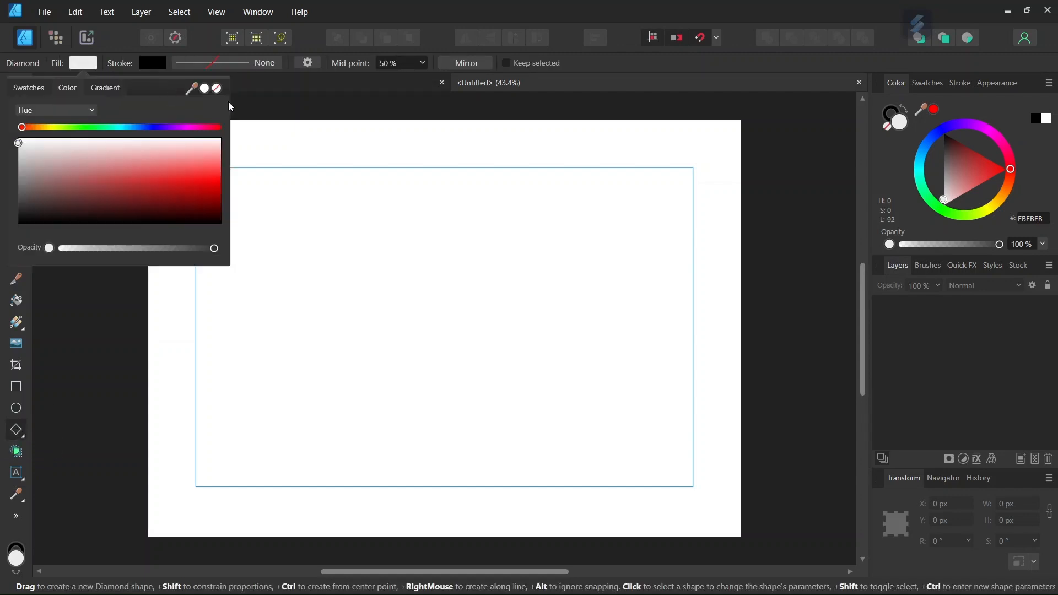
left_click(217, 89)
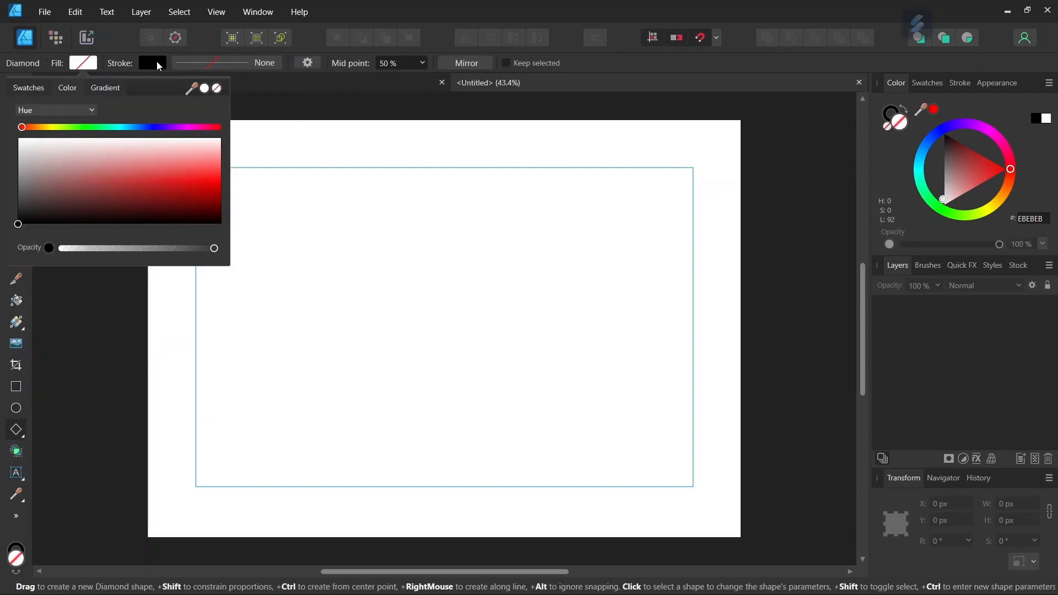
left_click(223, 66)
left_click(302, 119)
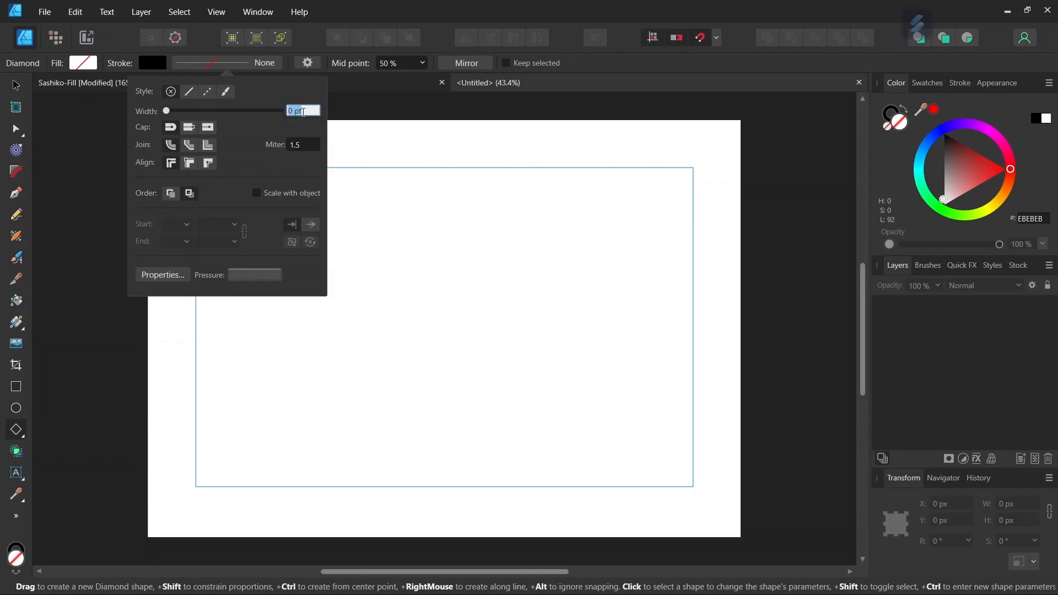
type("3")
key("Return")
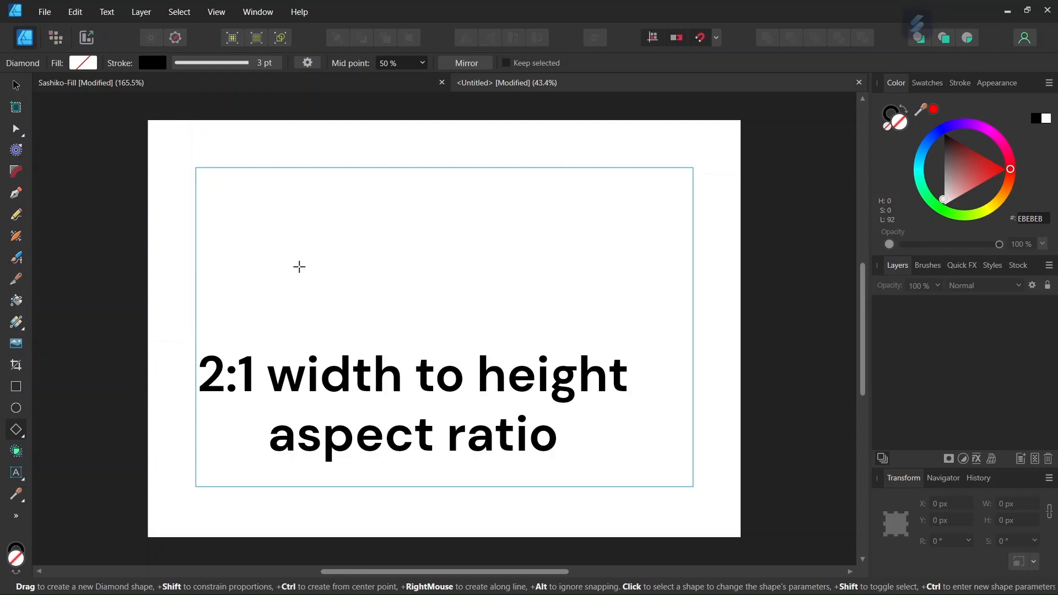
Step: Draw a diamond in the middle of the page and size it to 800 px wide by 400 px high
left_click_drag(290, 254, 456, 323)
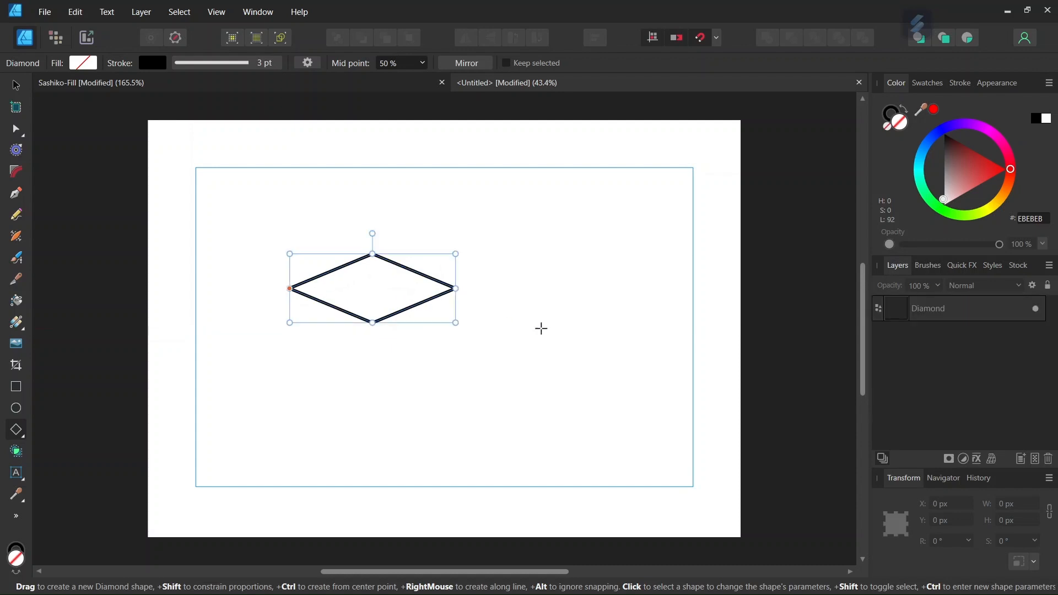
left_click(1007, 503)
type("800")
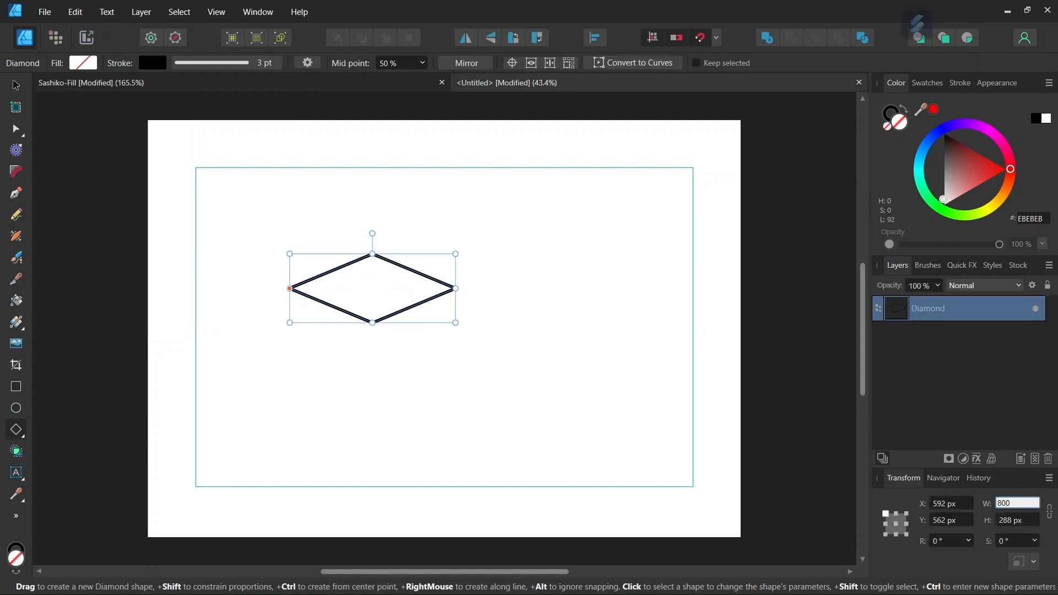
left_click(1019, 519)
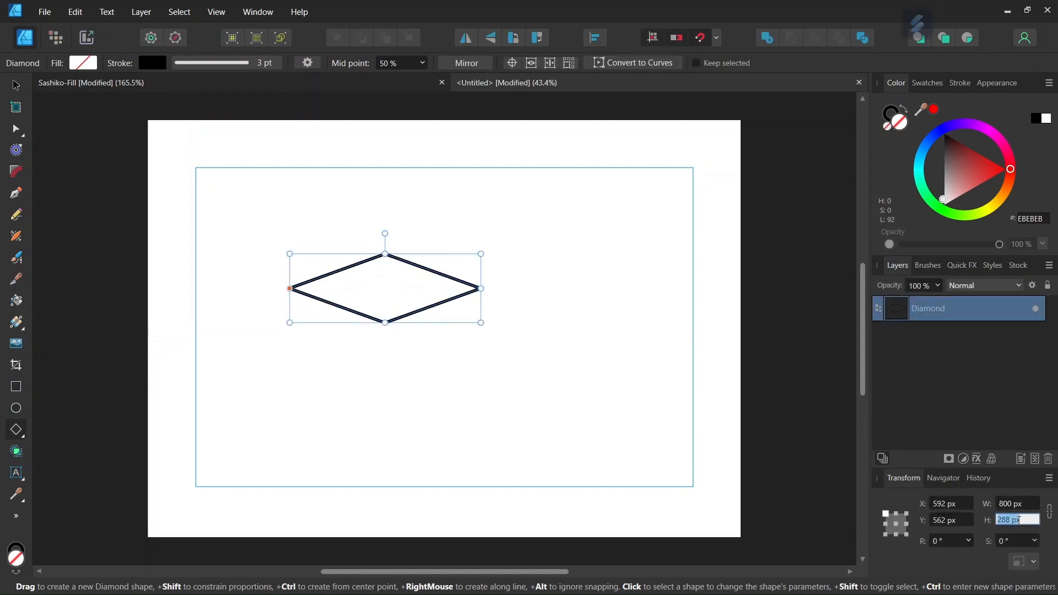
type("400")
key("Return")
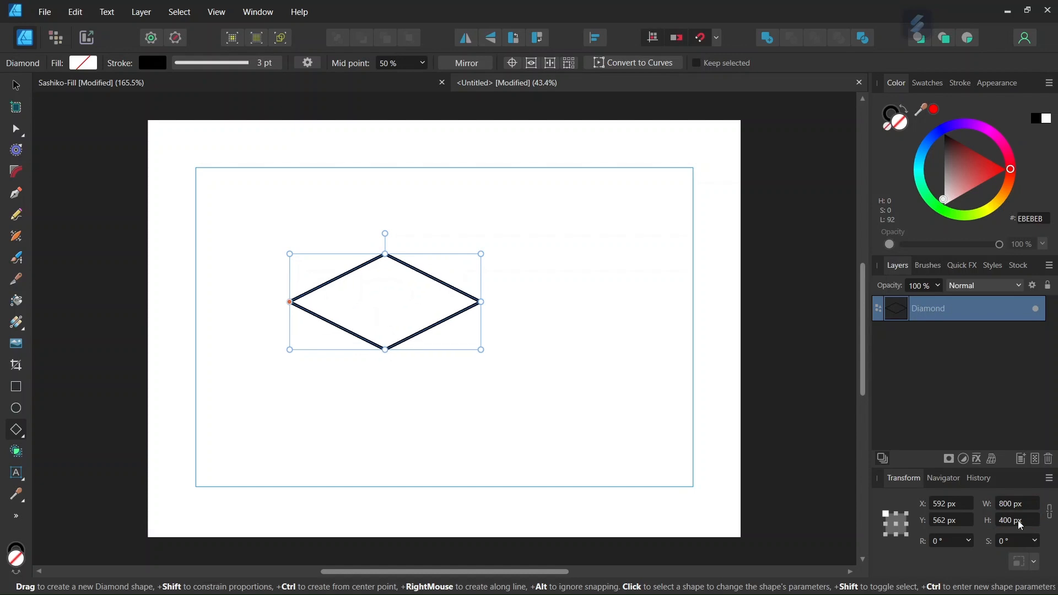
Step: Centre the diamond horizontally on the page and set its transform anchor to the bottom centre
left_click(16, 87)
left_click_drag(379, 294, 433, 308)
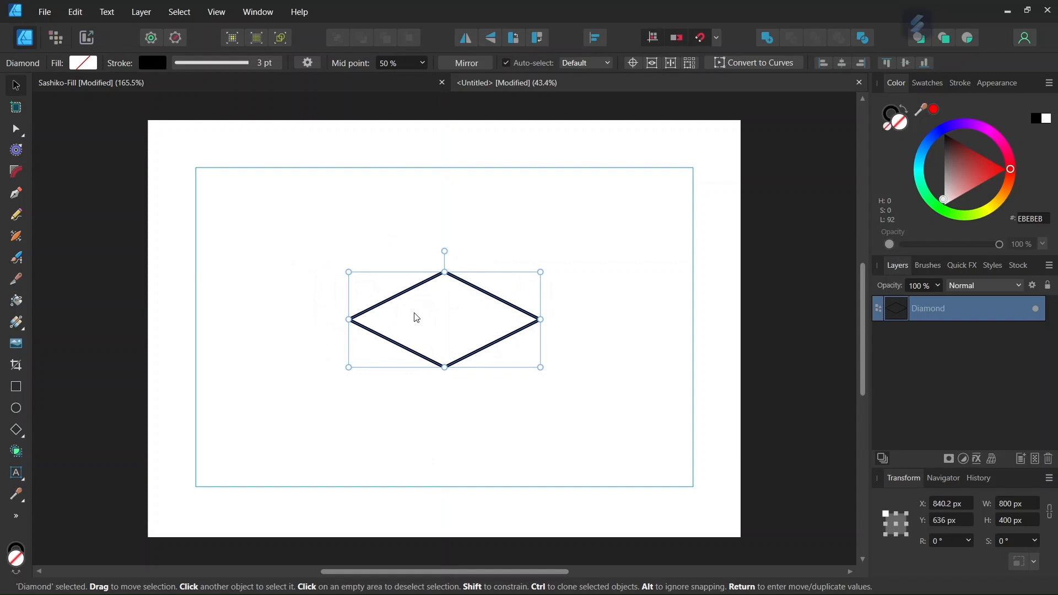
scroll(439, 321, "up", 1)
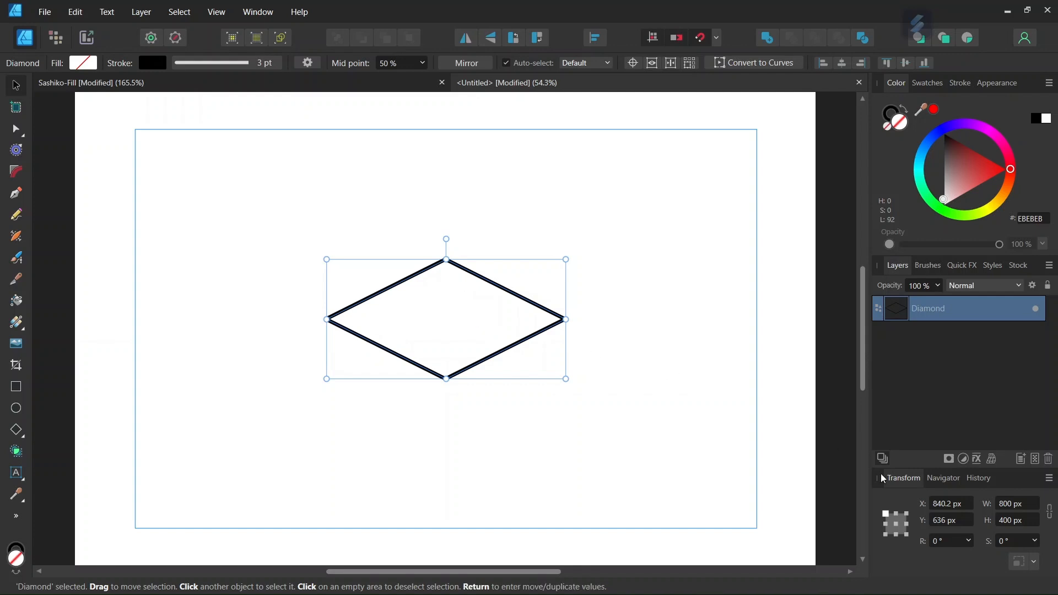
left_click(897, 535)
scroll(409, 394, "up", 1)
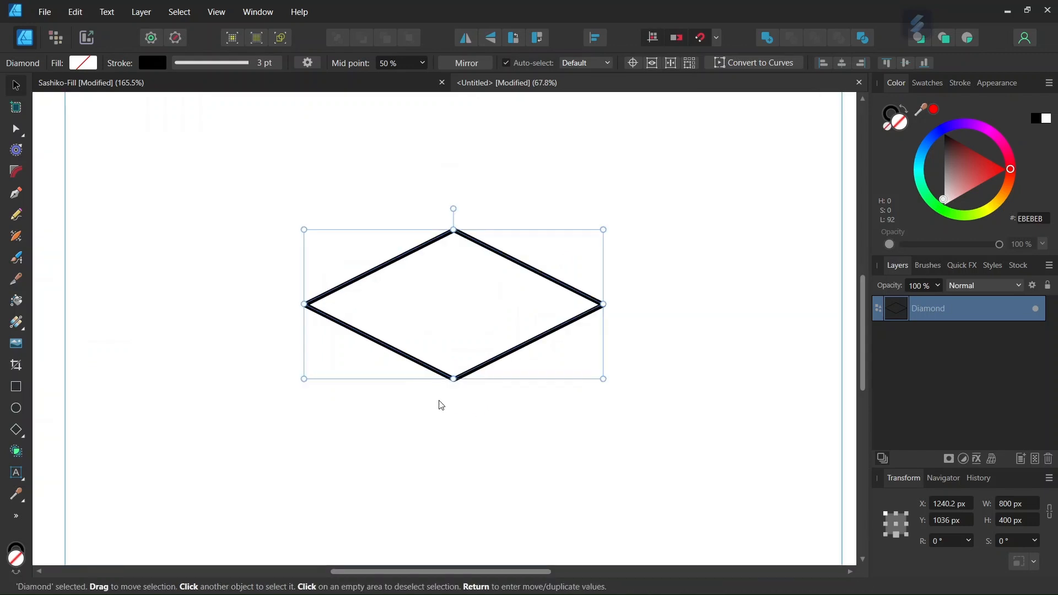
Step: Duplicate the diamond and resize the copy to 600 px wide by 300 px high from its bottom point
key("ctrl+j")
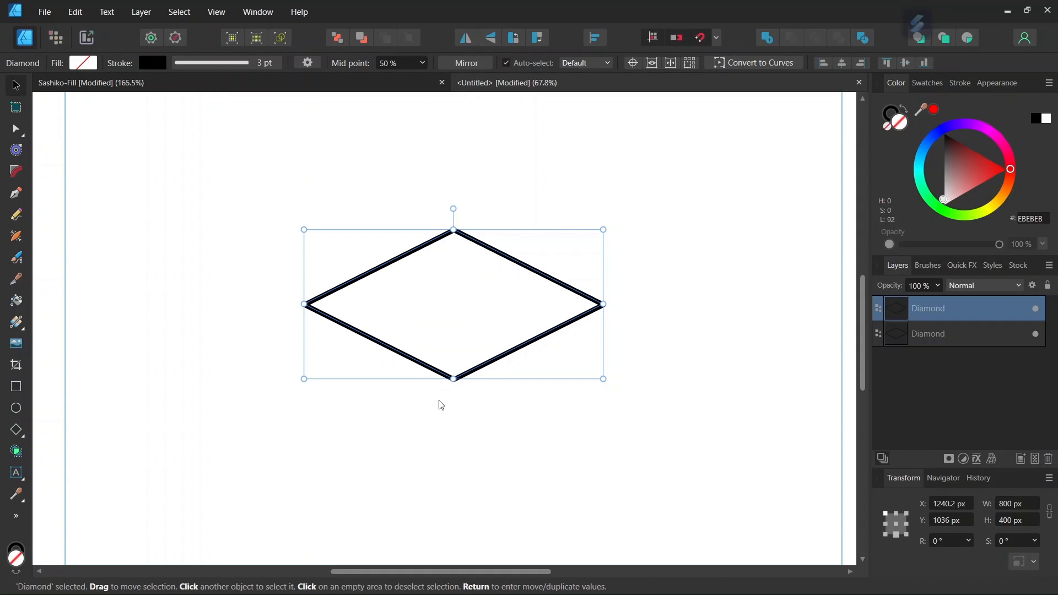
left_click(1008, 508)
type("60")
key("Return")
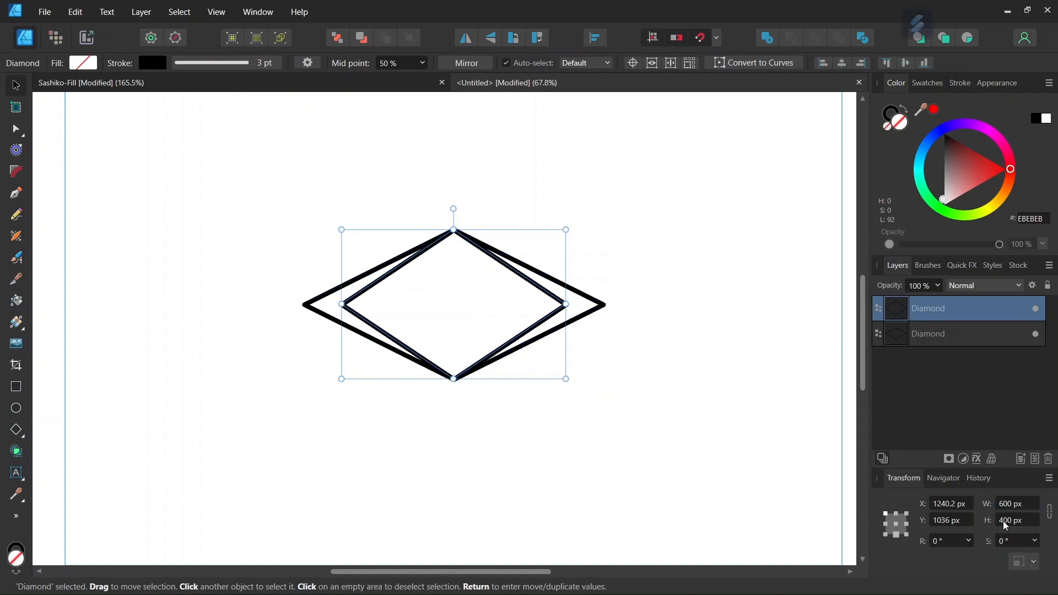
left_click(1006, 520)
type("30")
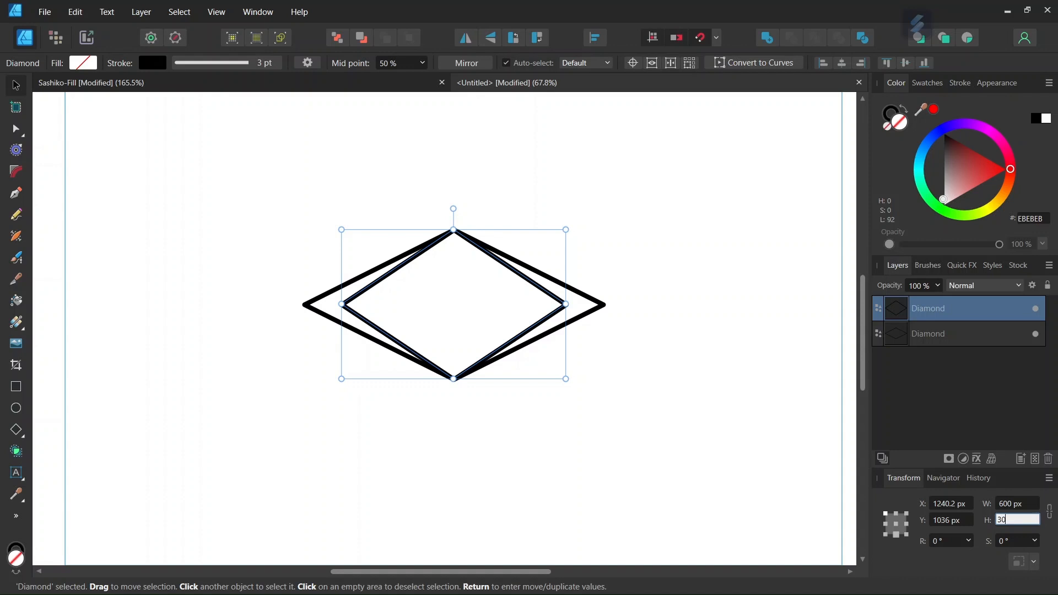
type("0")
key("Return")
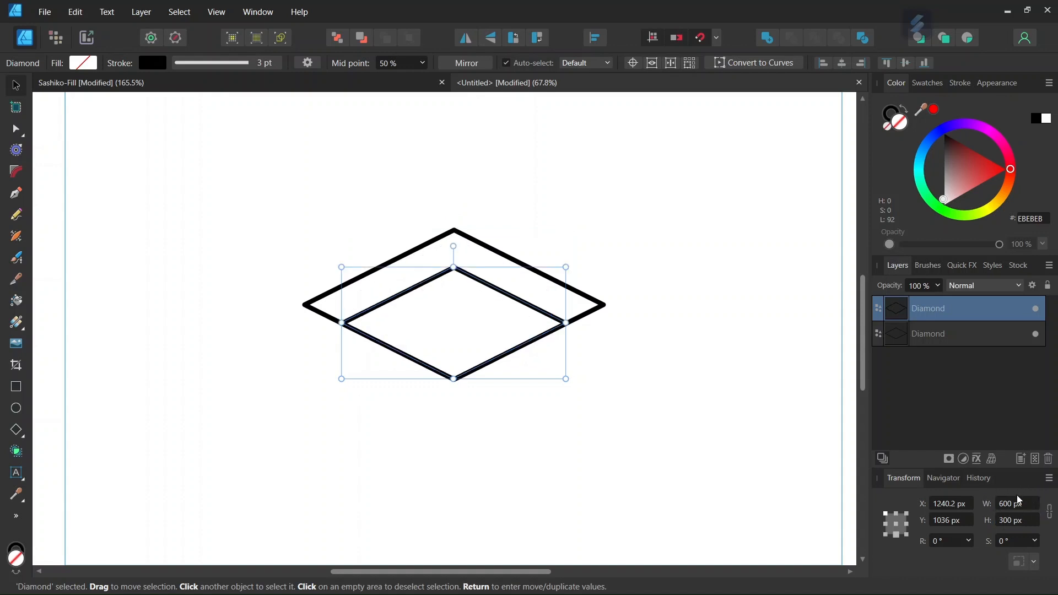
Step: Duplicate the 600 px wide inner diamond and resize the copy to 400 px by 200 px
left_click(639, 416)
left_click(540, 316)
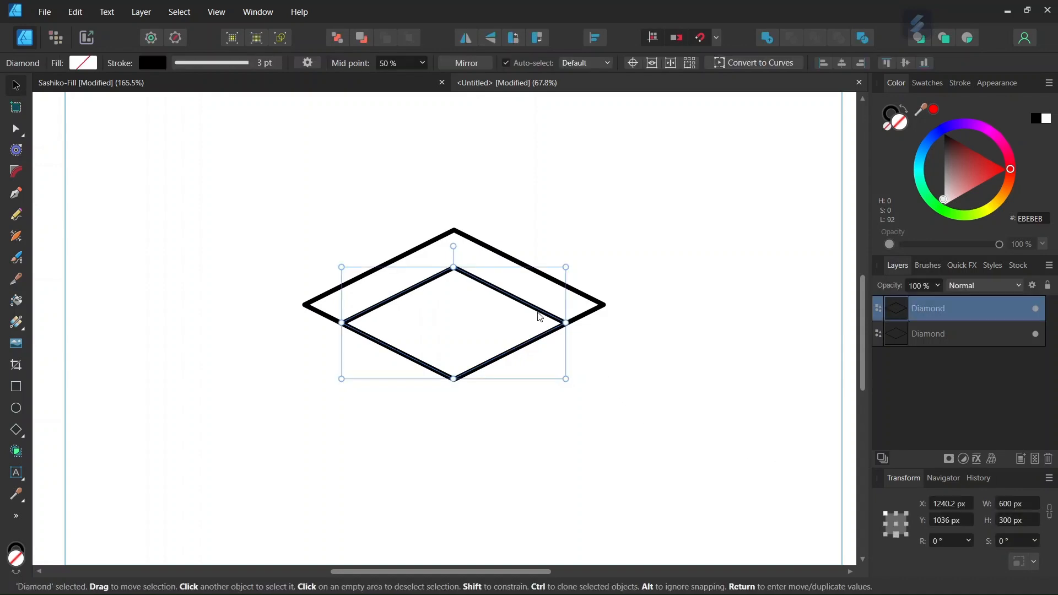
key("ctrl+j")
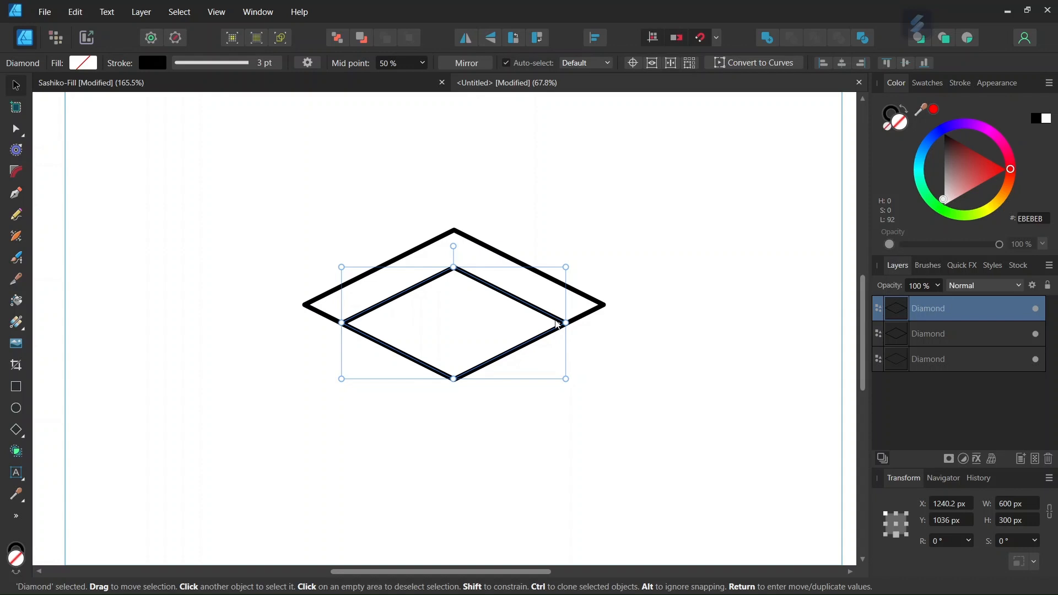
left_click(1015, 504)
type("400")
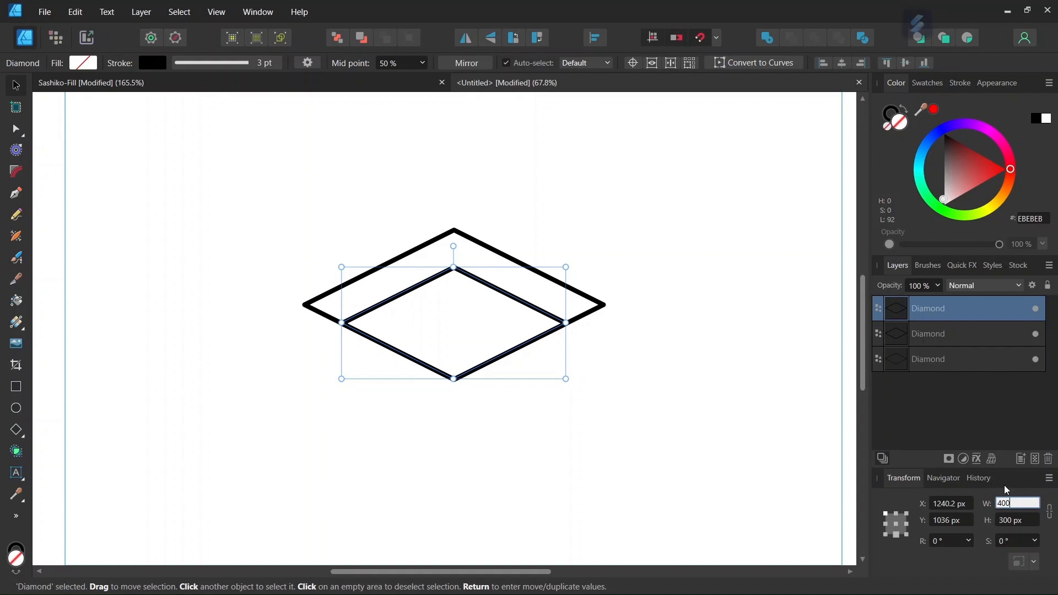
left_click(1011, 524)
type("200")
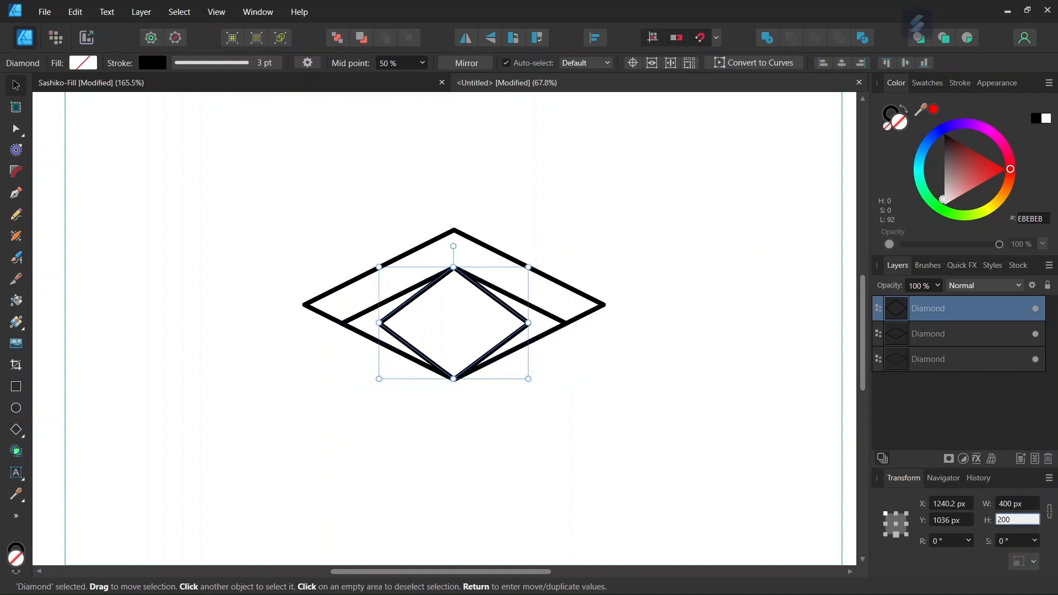
key("Return")
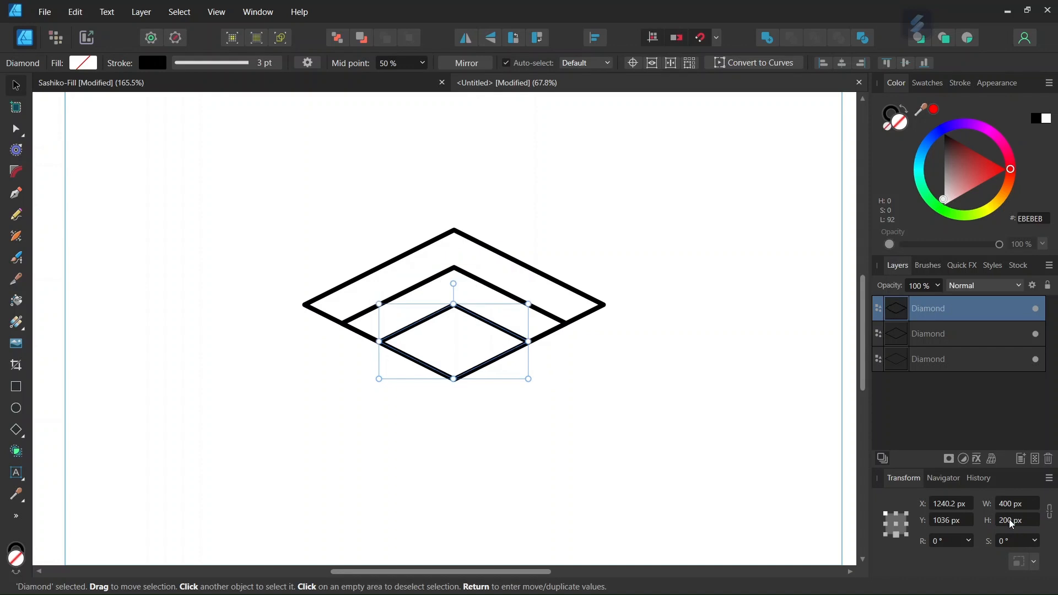
Step: Duplicate the 400 px wide diamond and resize the copy to 200 px wide by 100 px high from its bottom point
key("ctrl+j")
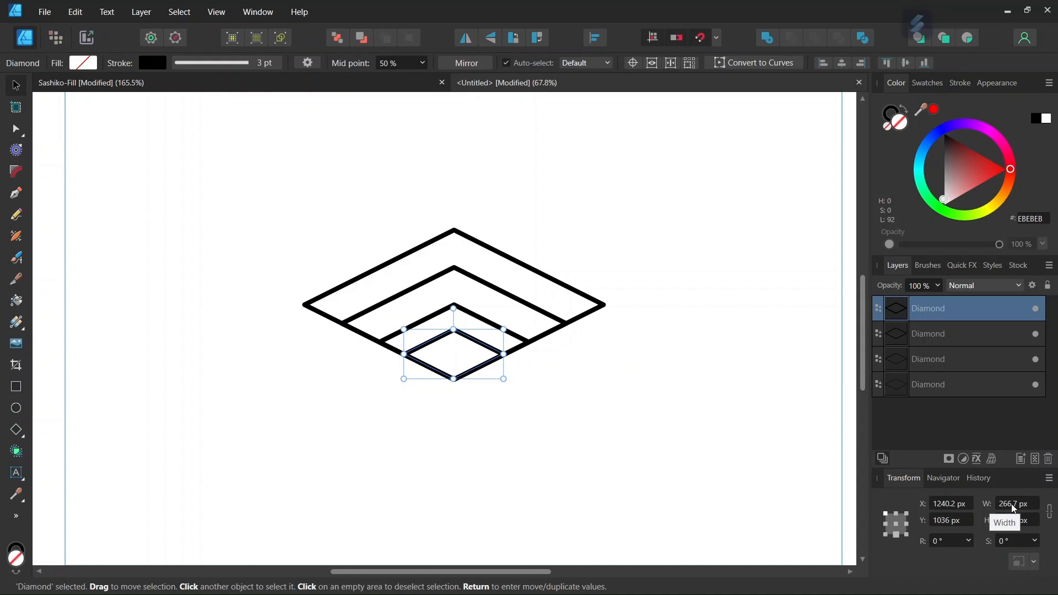
left_click(1012, 507)
type("200")
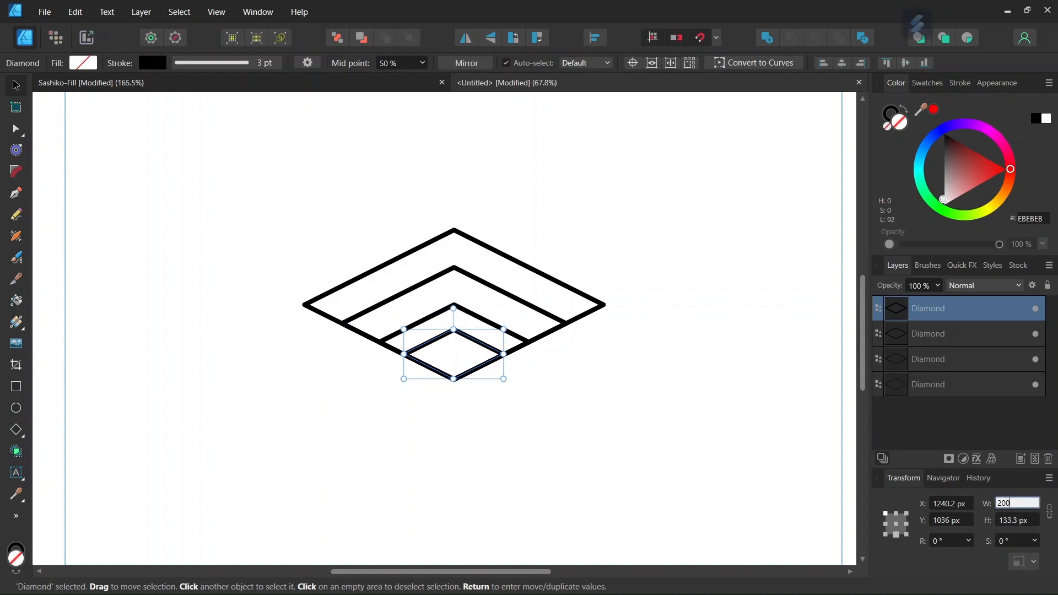
left_click(1009, 521)
type("100")
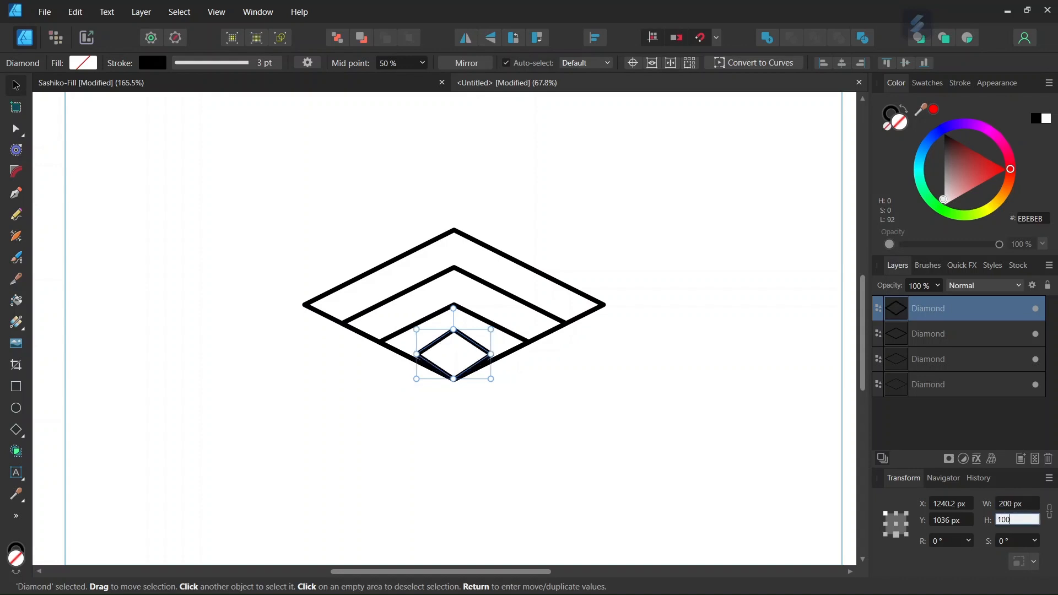
key("Return")
Step: Select all four nested diamonds and group them
scroll(566, 337, "down", 2)
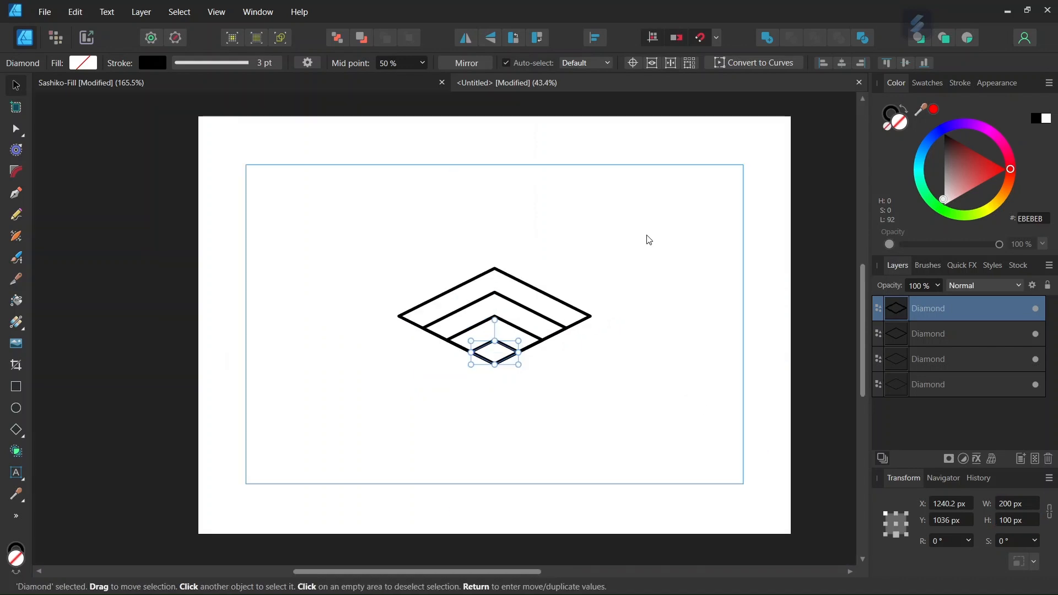
left_click_drag(677, 197, 329, 437)
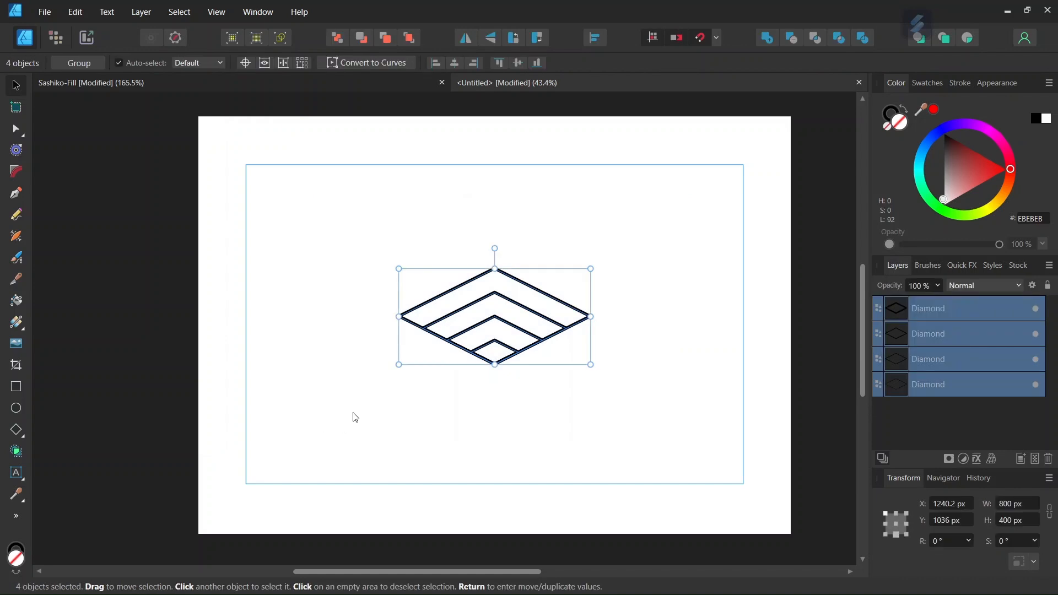
key("alt")
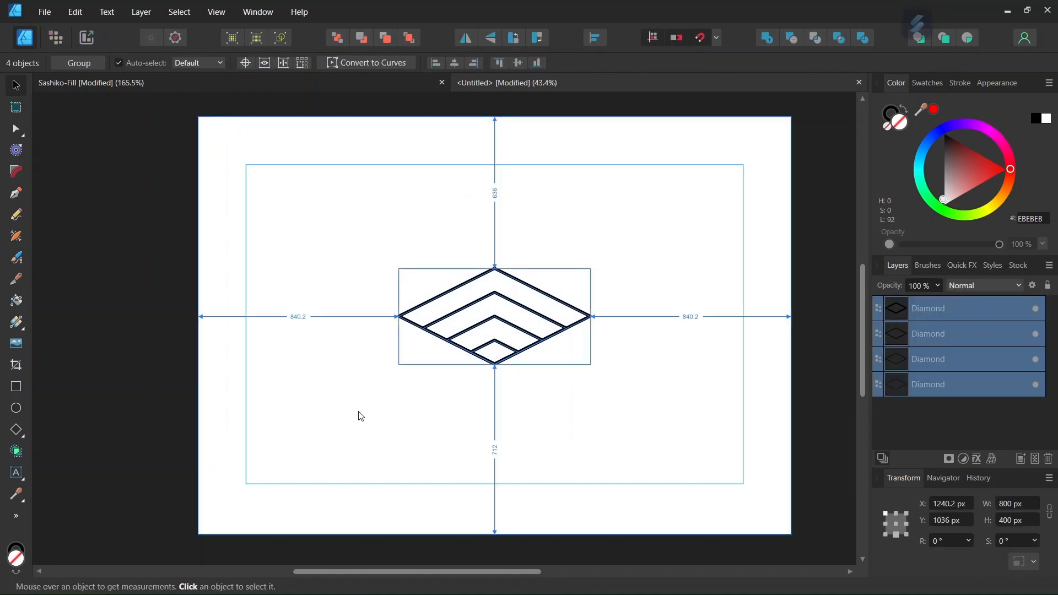
key("ctrl+g")
Step: Duplicate the diamond group and snap the copy 400 px right and 200 px below the original, edge to edge
scroll(424, 400, "up", 2)
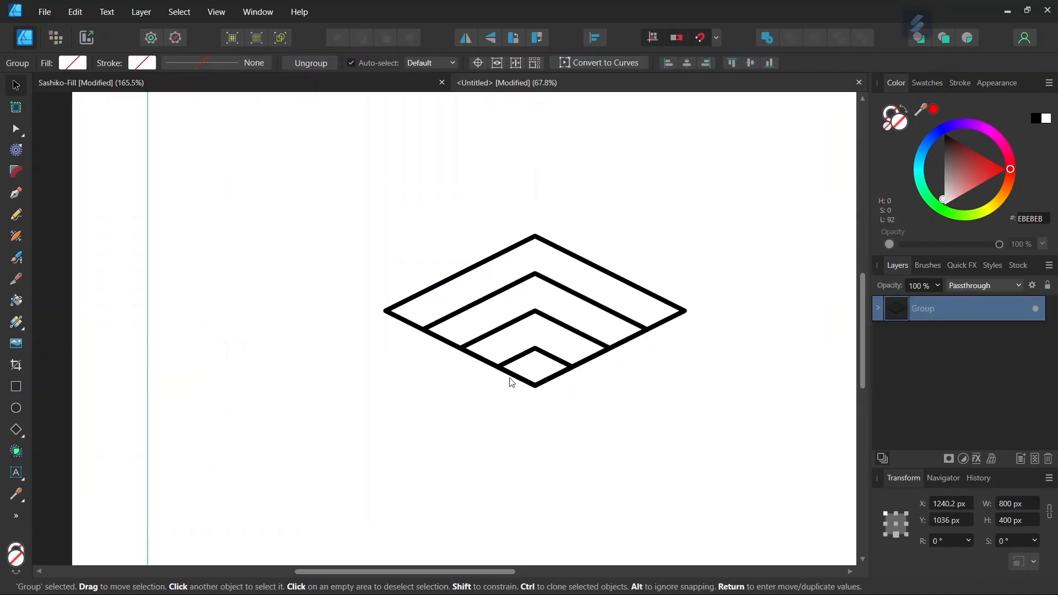
key("ctrl+j")
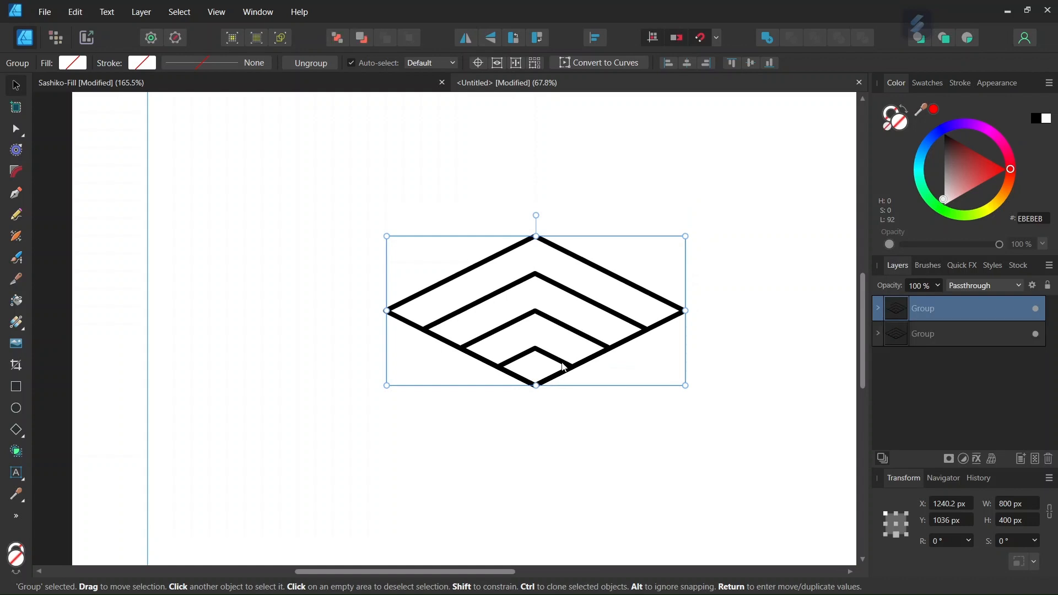
left_click_drag(557, 332, 703, 392)
scroll(702, 392, "up", 2)
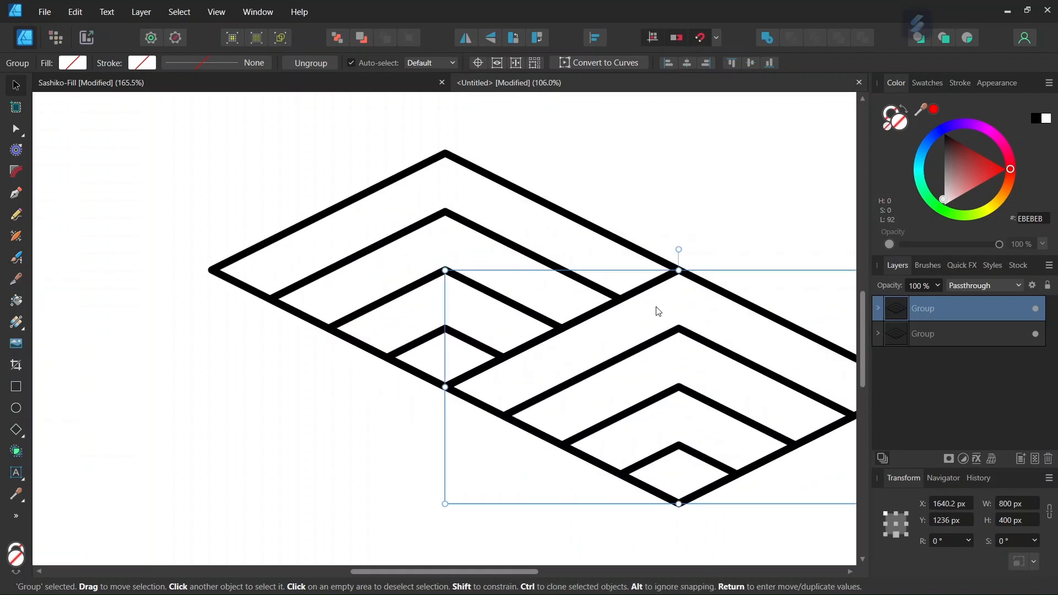
Step: Duplicate the lower-right diamond group and snap the copy 800 px to its left, touching the upper group's lower-left edge
left_click(649, 255)
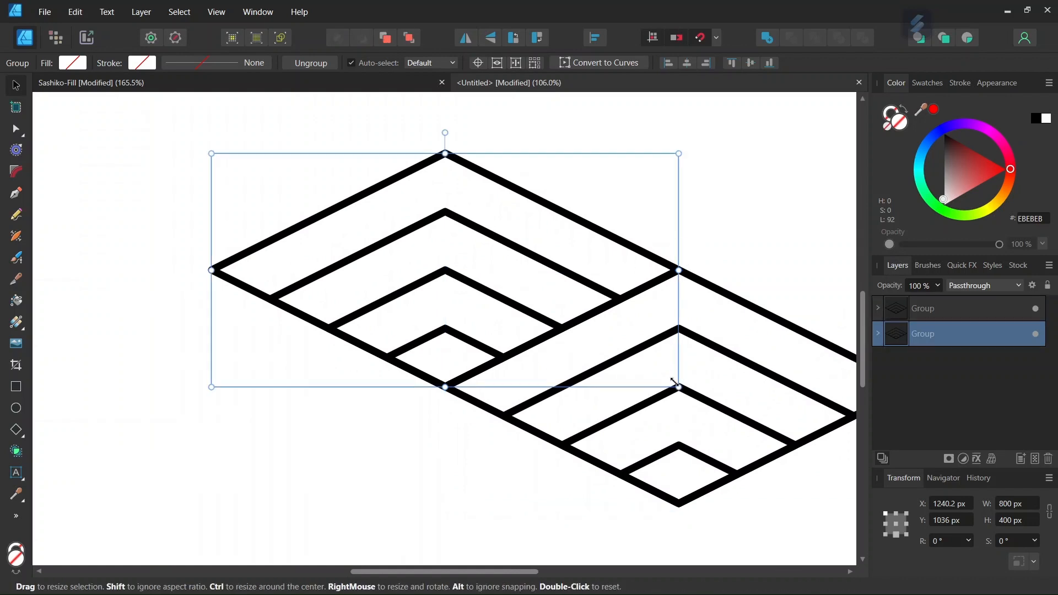
scroll(684, 390, "down", 1)
left_click(723, 333)
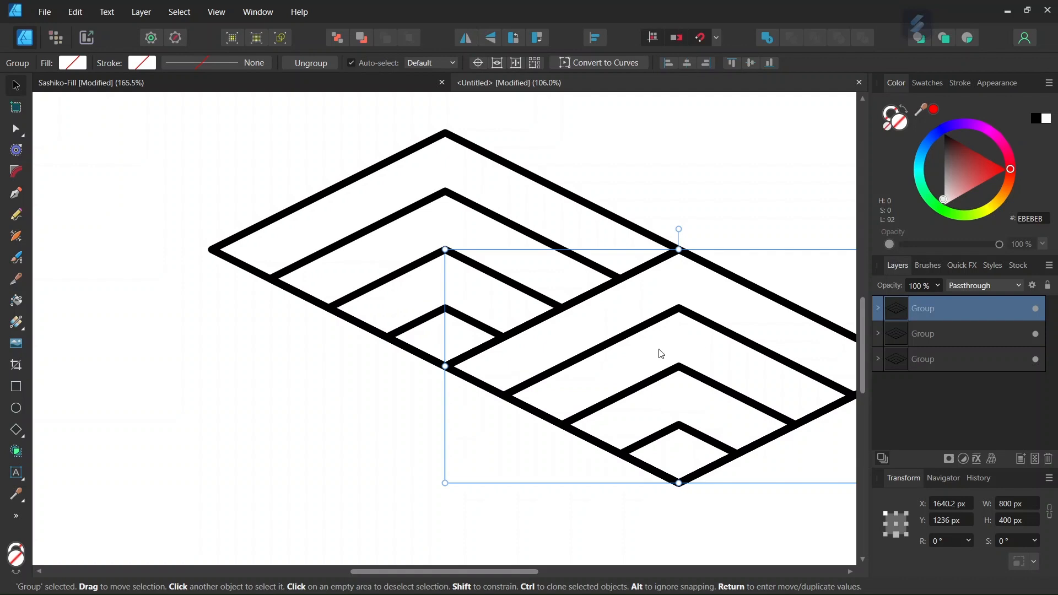
left_click_drag(670, 353, 210, 350)
scroll(310, 362, "up", 1)
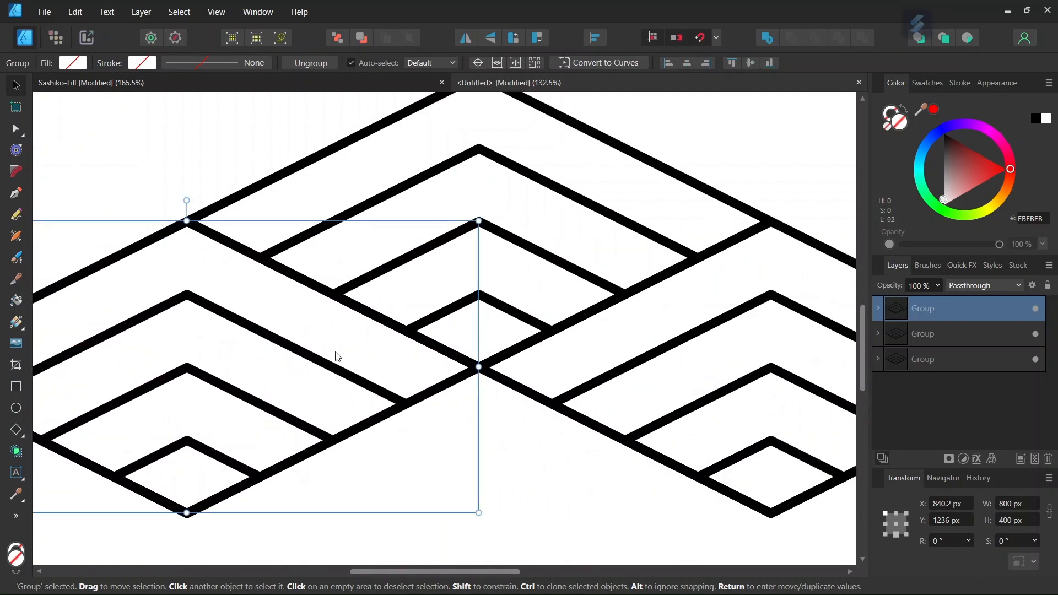
Step: Duplicate the two lower diamond groups together and move the copies 400 px straight up to flank the central group's upper edges
scroll(308, 342, "down", 1)
left_click(269, 230)
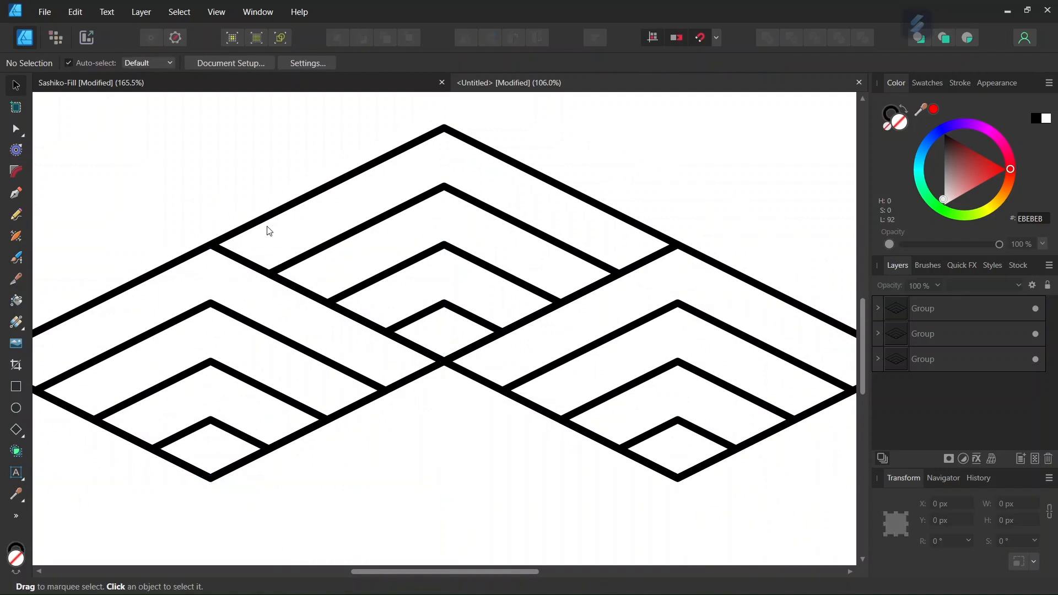
left_click(266, 228)
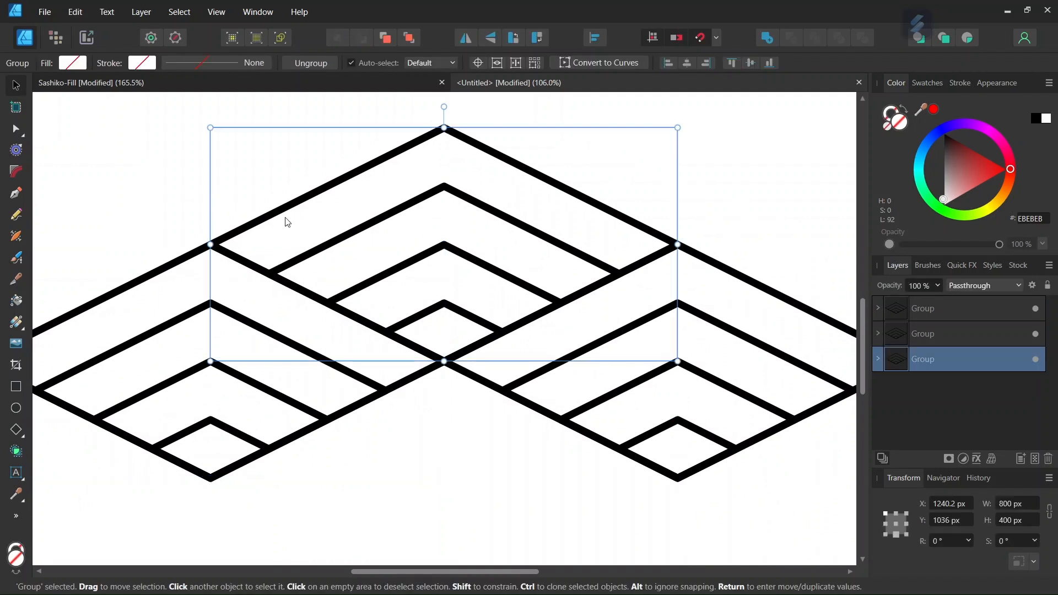
left_click(377, 450)
left_click(565, 368)
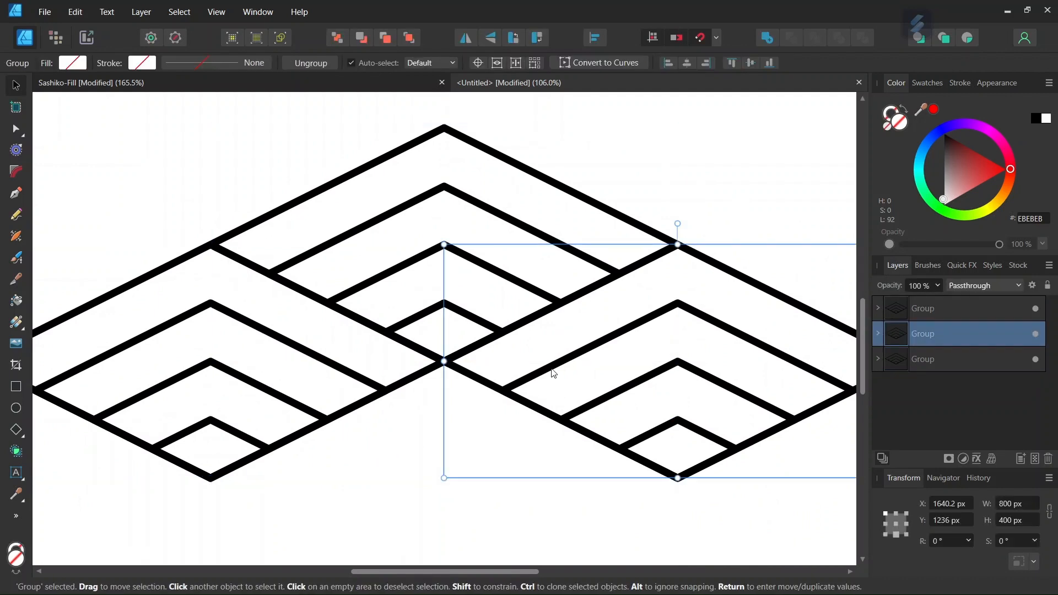
left_click(336, 375, "shift")
scroll(422, 403, "down", 1)
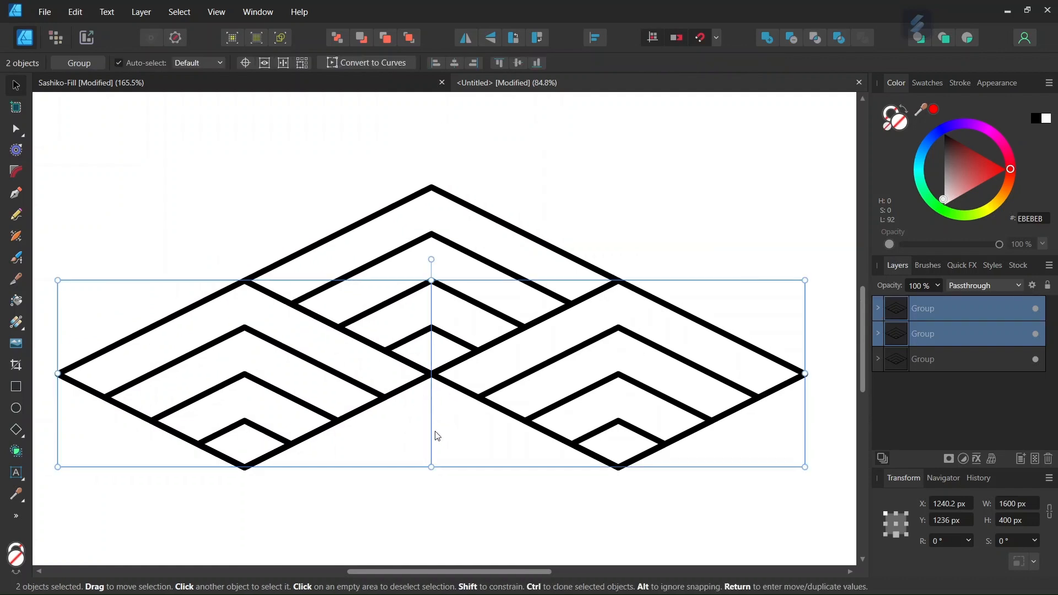
key("ctrl+j")
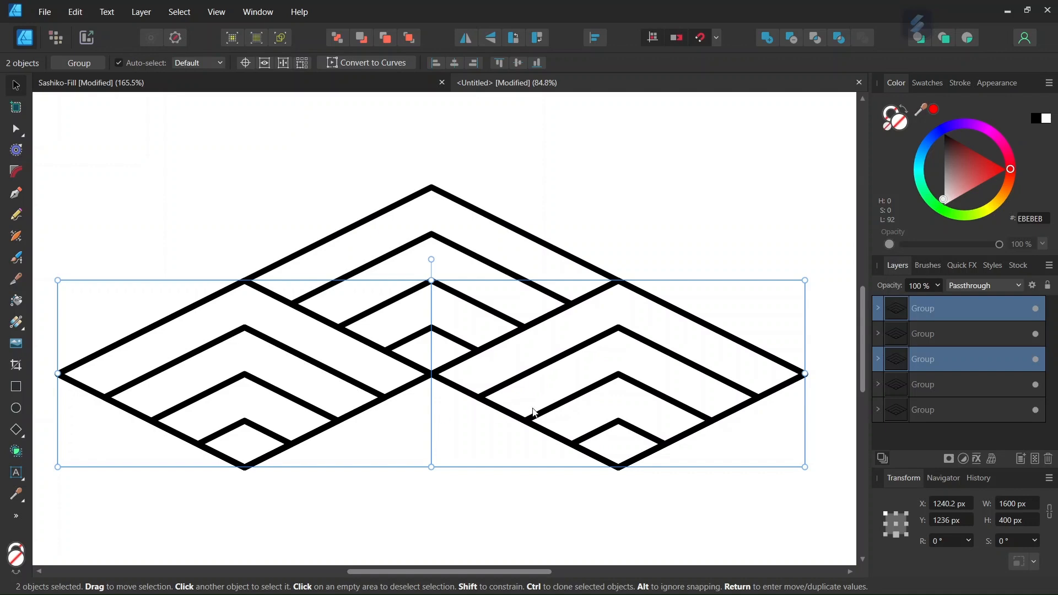
left_click_drag(535, 409, 490, 242)
scroll(490, 243, "down", 1)
scroll(479, 226, "up", 4)
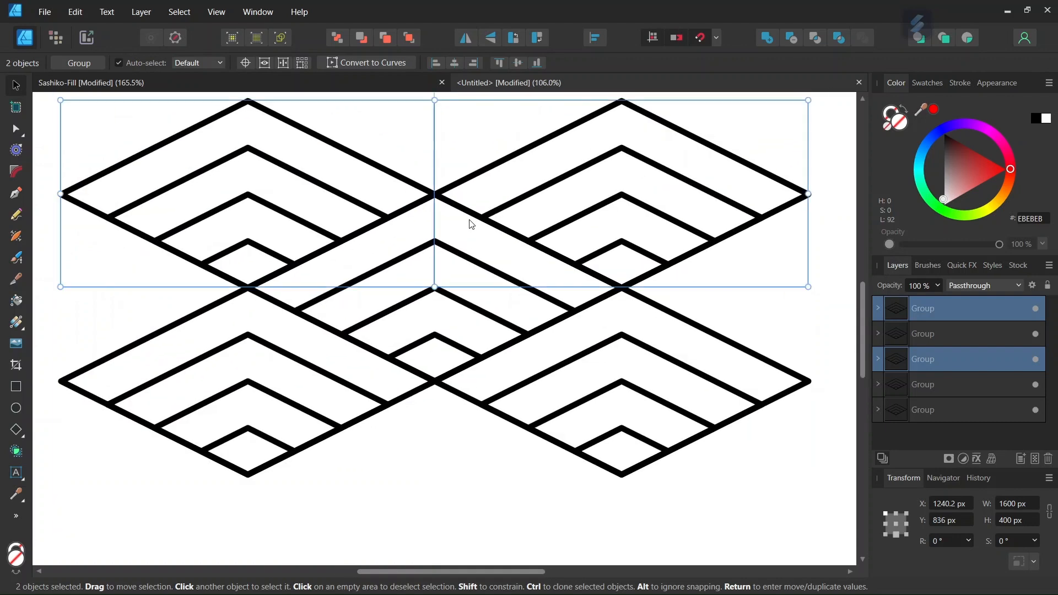
key("ctrl+d")
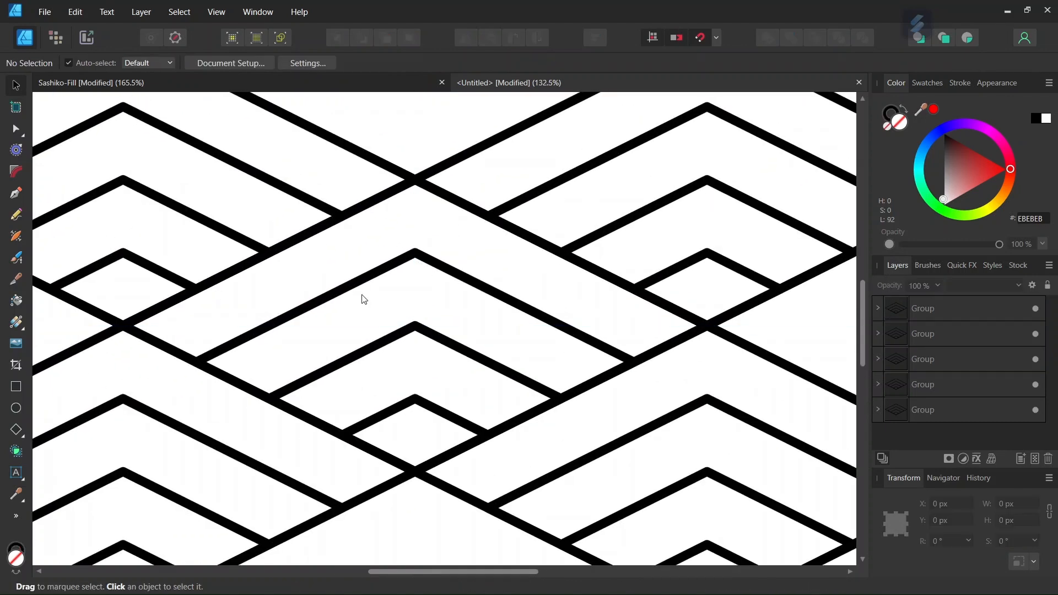
Step: Draw an 800 by 400 px rectangle without fill or stroke from the upper-left diamond's centre to the lower-right diamond's centre
scroll(422, 346, "down", 3)
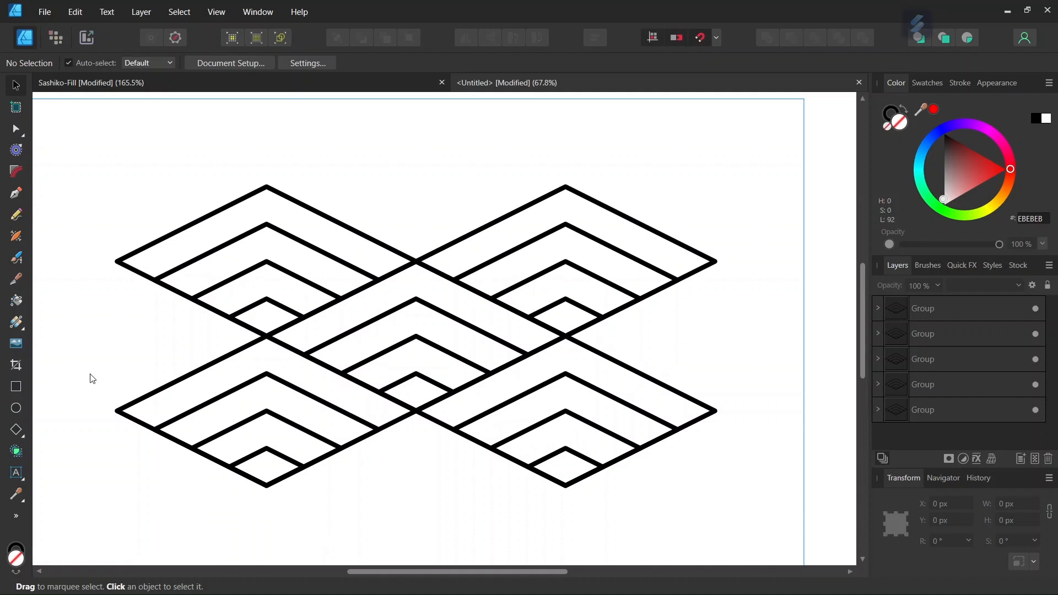
left_click(16, 387)
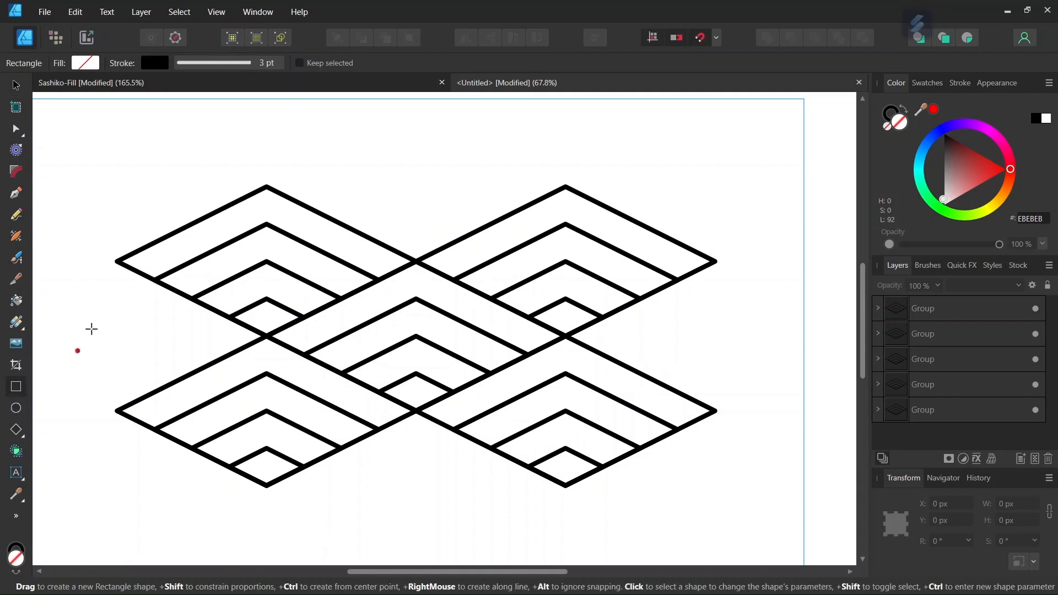
left_click(156, 64)
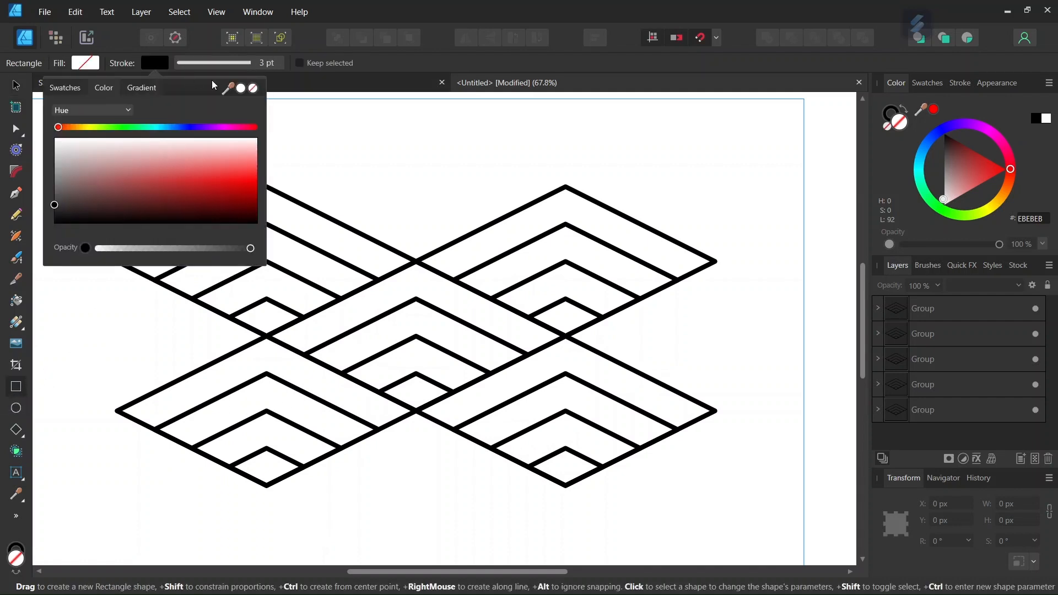
left_click(255, 90)
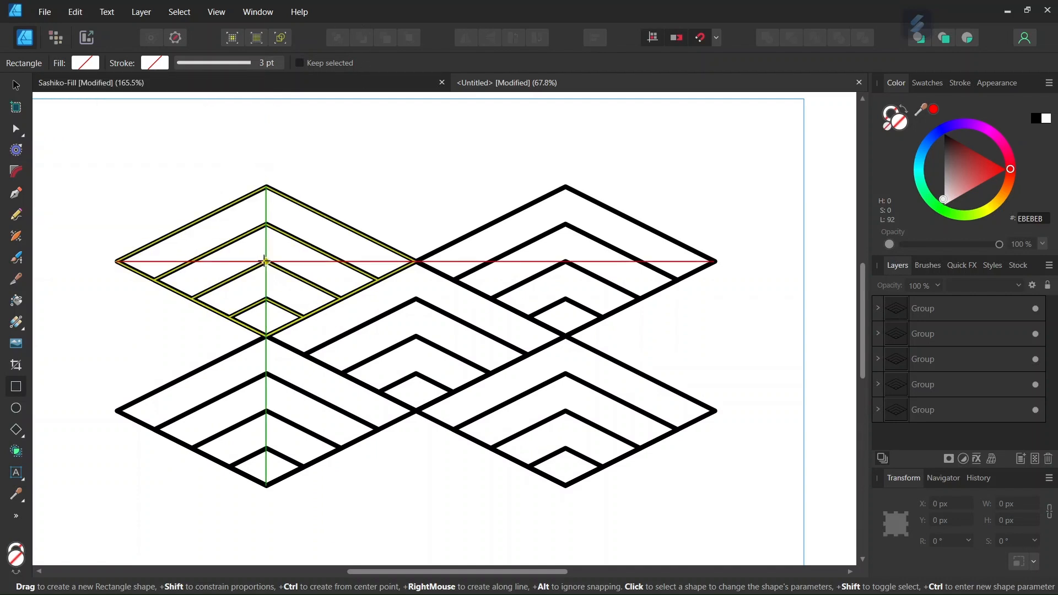
left_click_drag(266, 261, 584, 393)
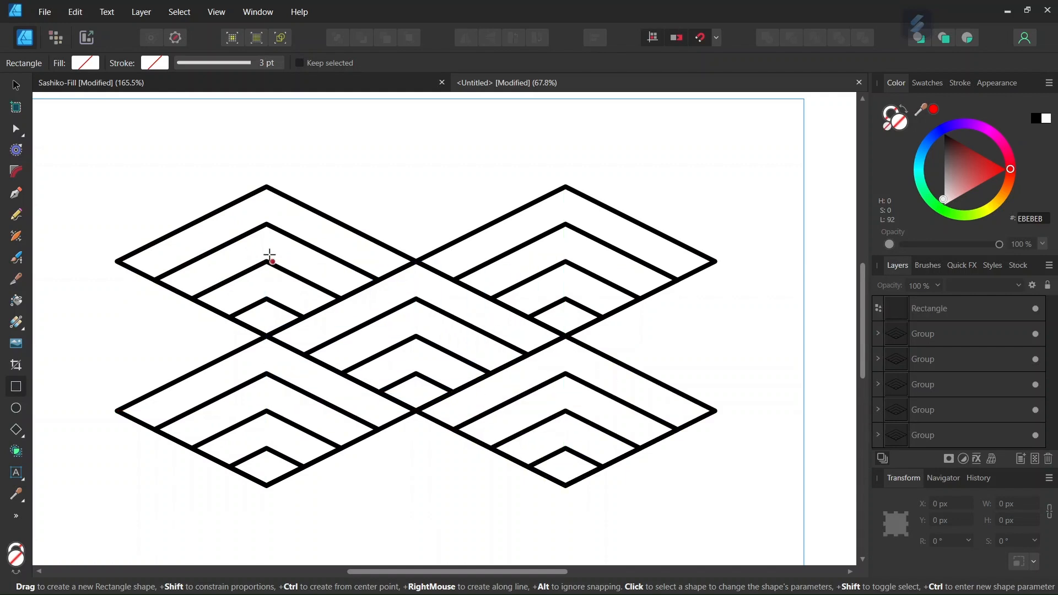
left_click(926, 309)
scroll(330, 395, "up", 1)
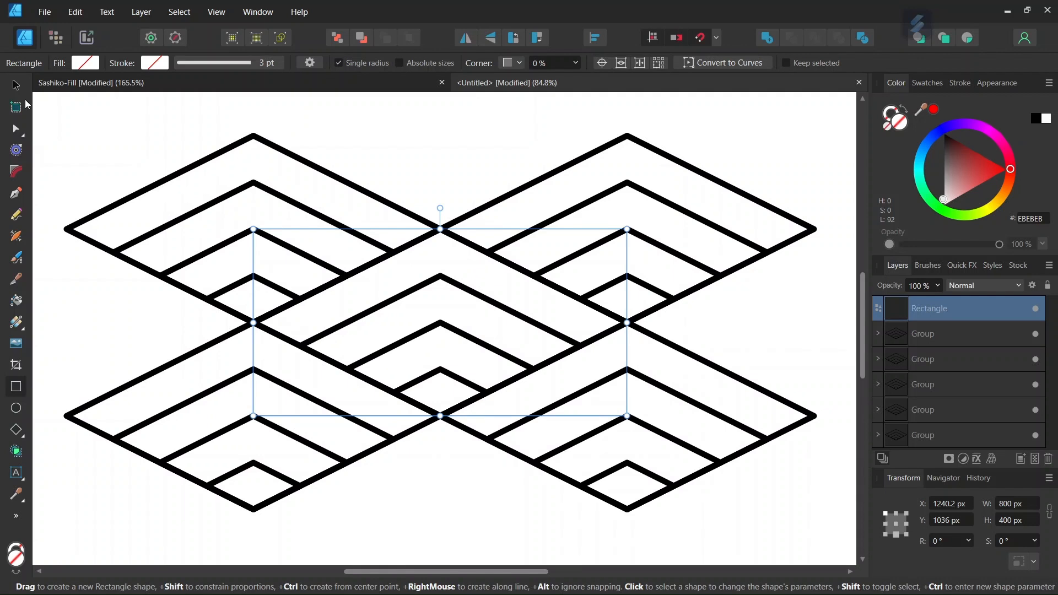
Step: Select the five diamond groups, excluding the rectangle, and set their stroke colour to white (FFFFFF)
left_click(15, 86)
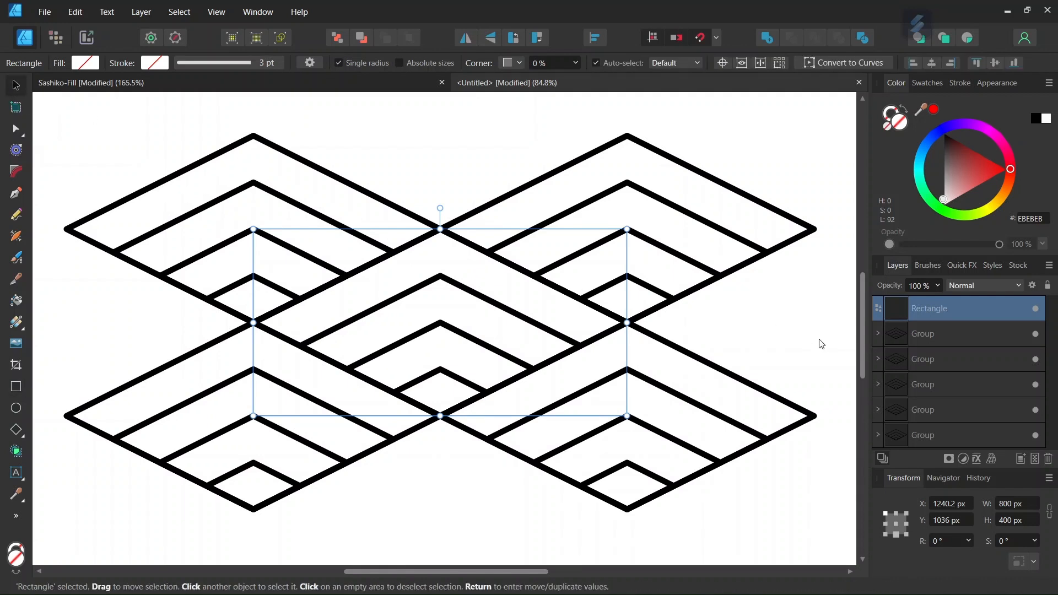
left_click(917, 337)
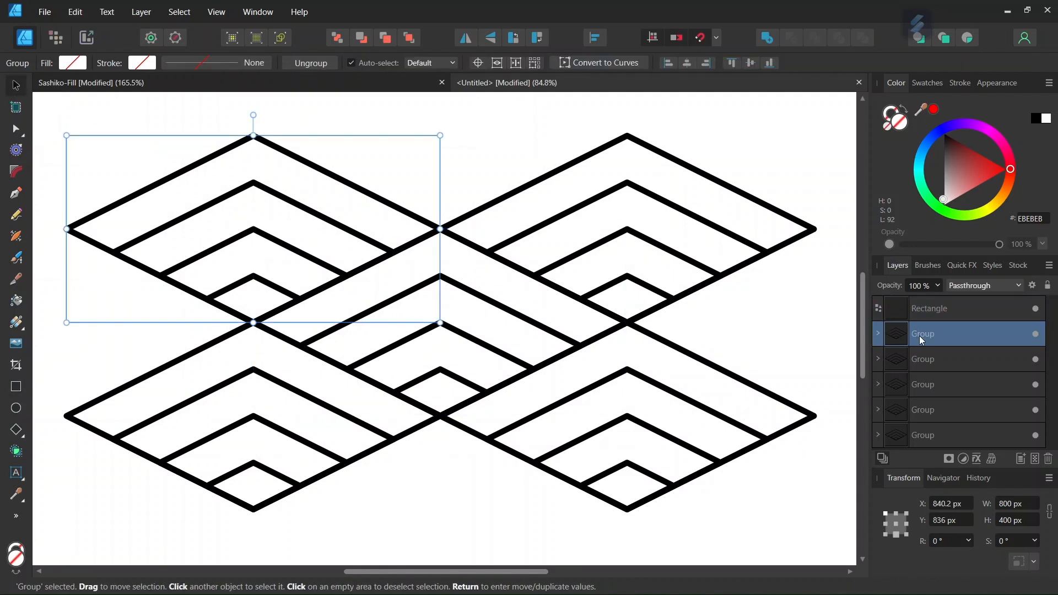
left_click(924, 436, "shift")
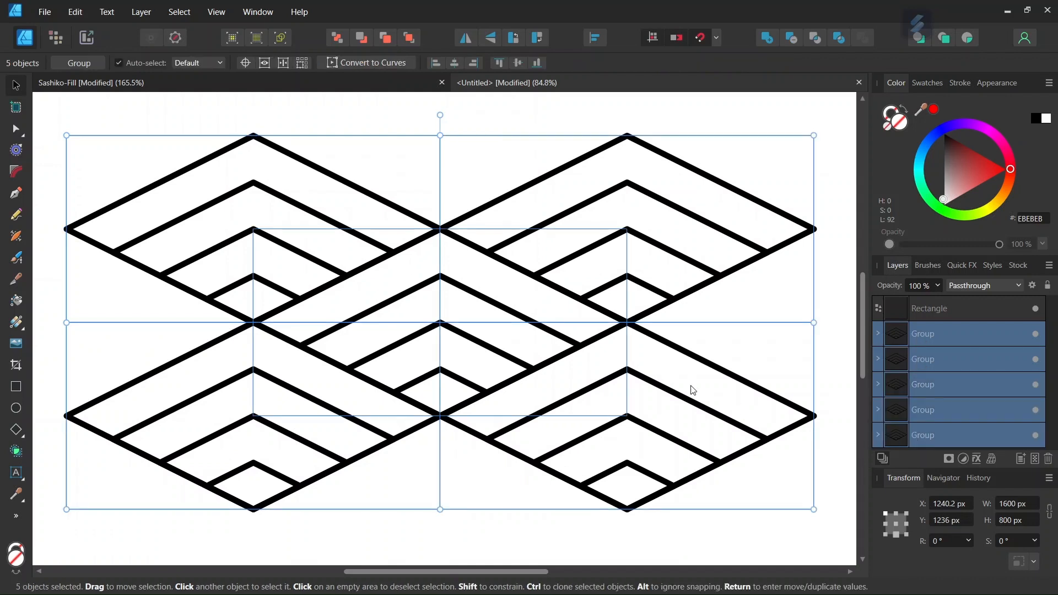
left_click(900, 113)
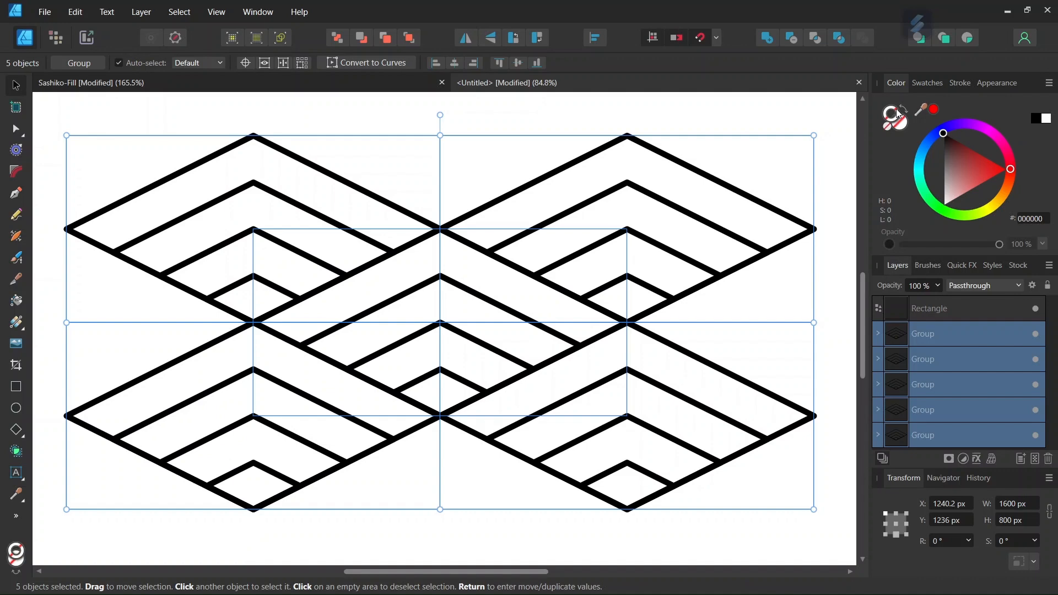
left_click_drag(959, 178, 938, 209)
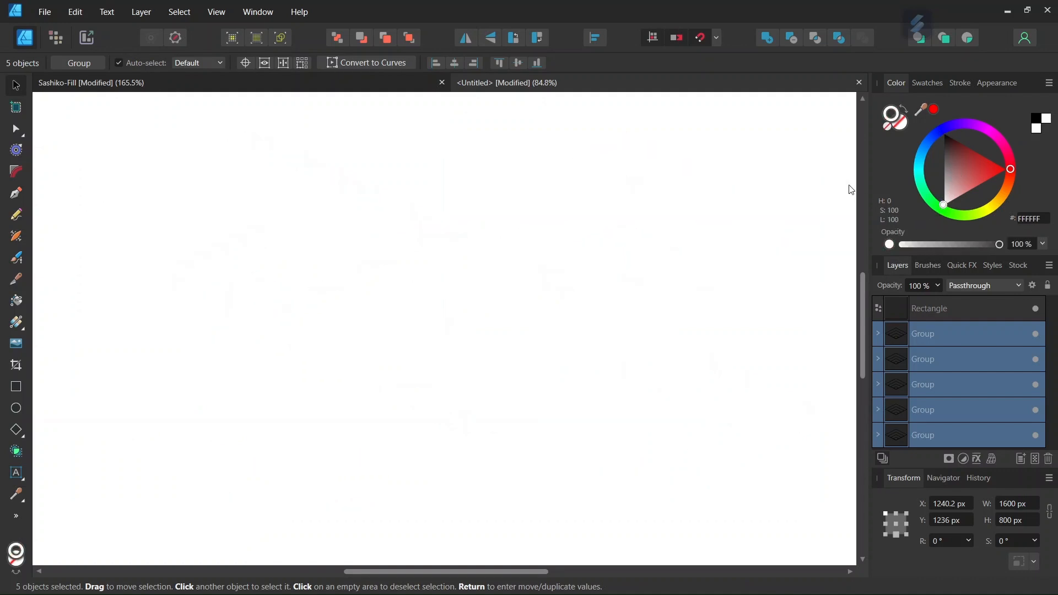
left_click(825, 122)
Step: Enable a transparent background in the document's colour setup
scroll(692, 168, "down", 3)
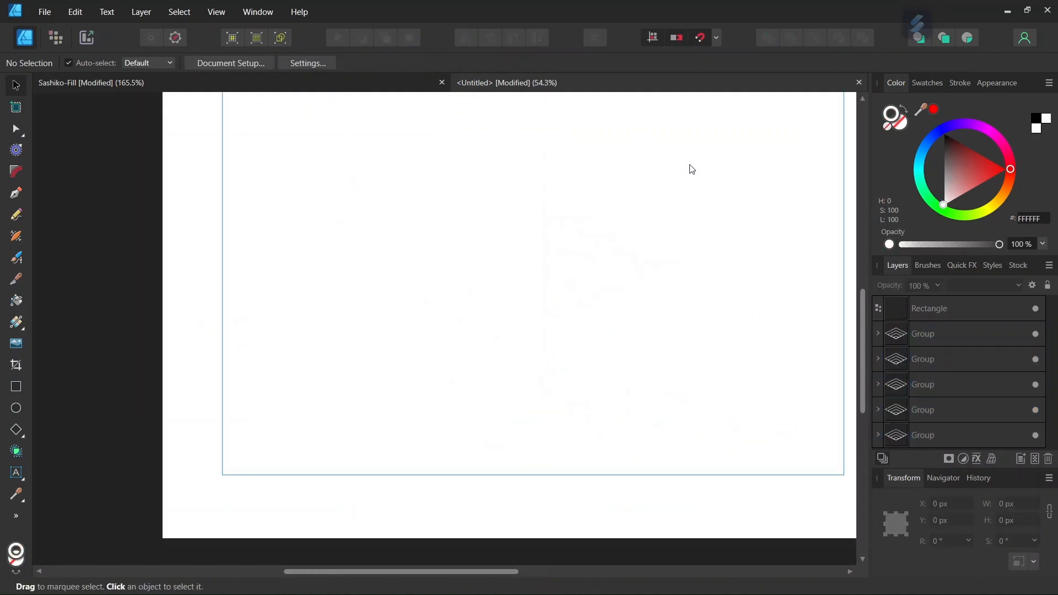
left_click(53, 12)
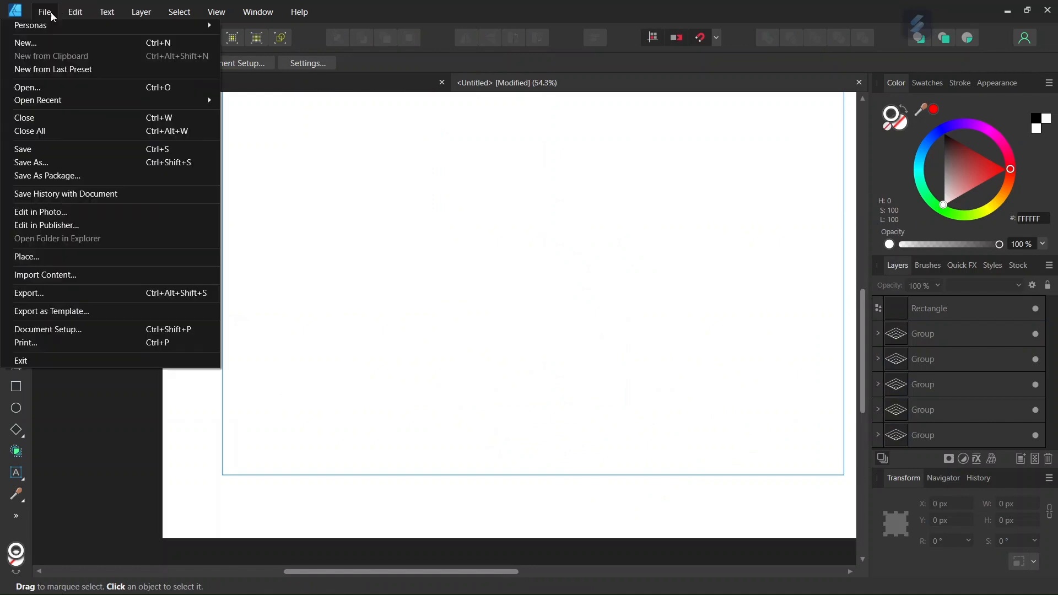
left_click(87, 331)
left_click(505, 264)
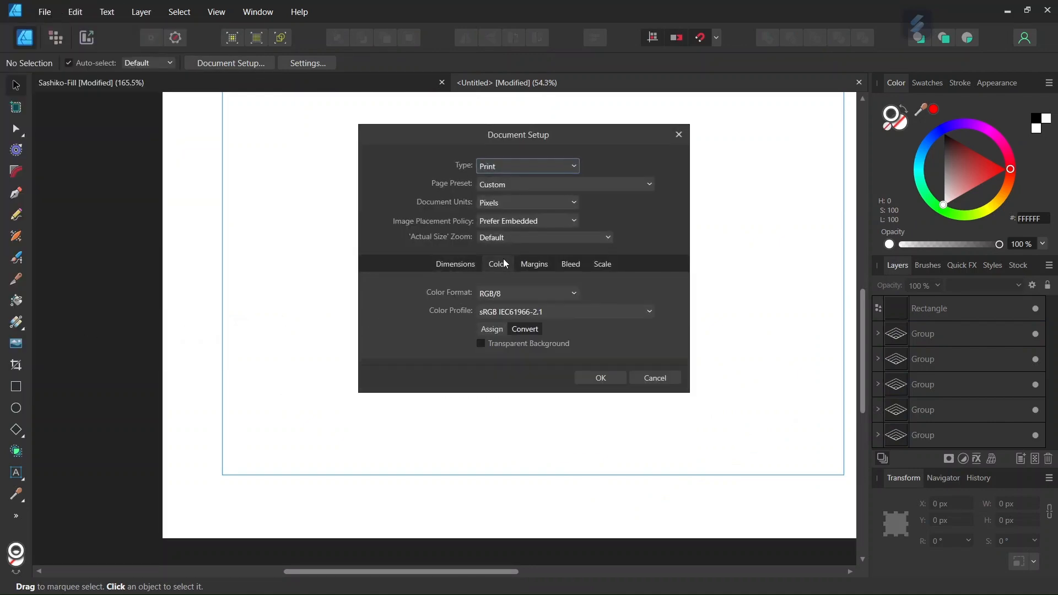
left_click(481, 343)
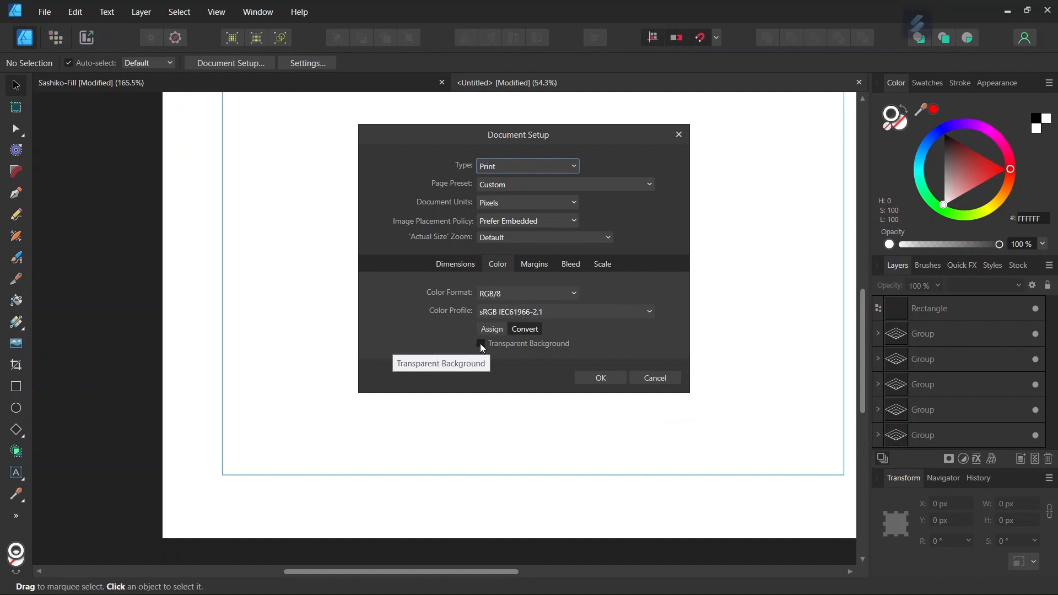
left_click(591, 377)
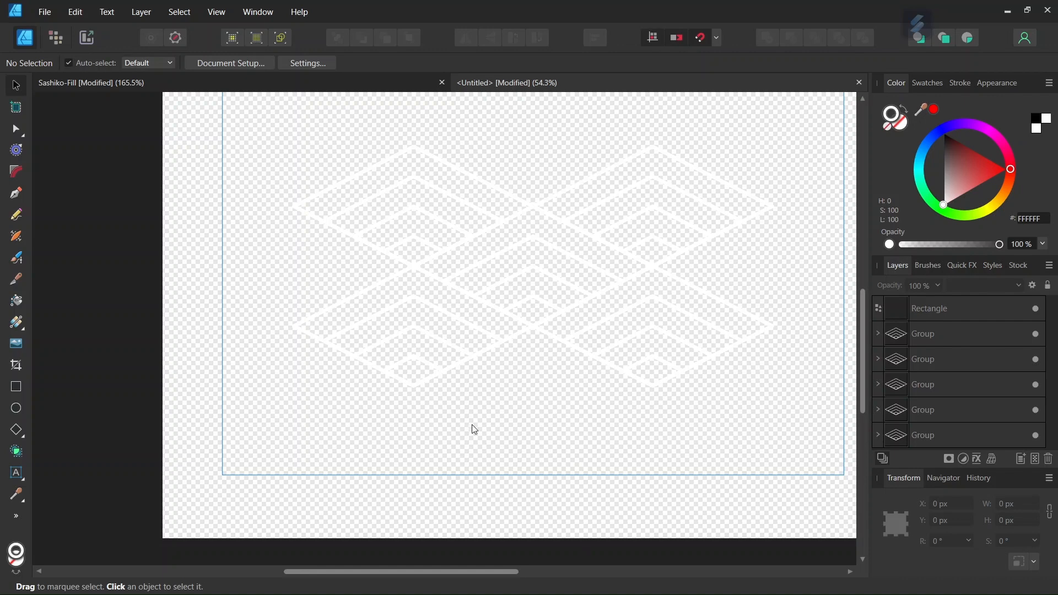
Step: Export only the tile rectangle's selection area as a PNG and save it over Hishi-Fill-png in the Hishi Pattern folder
left_click(938, 315)
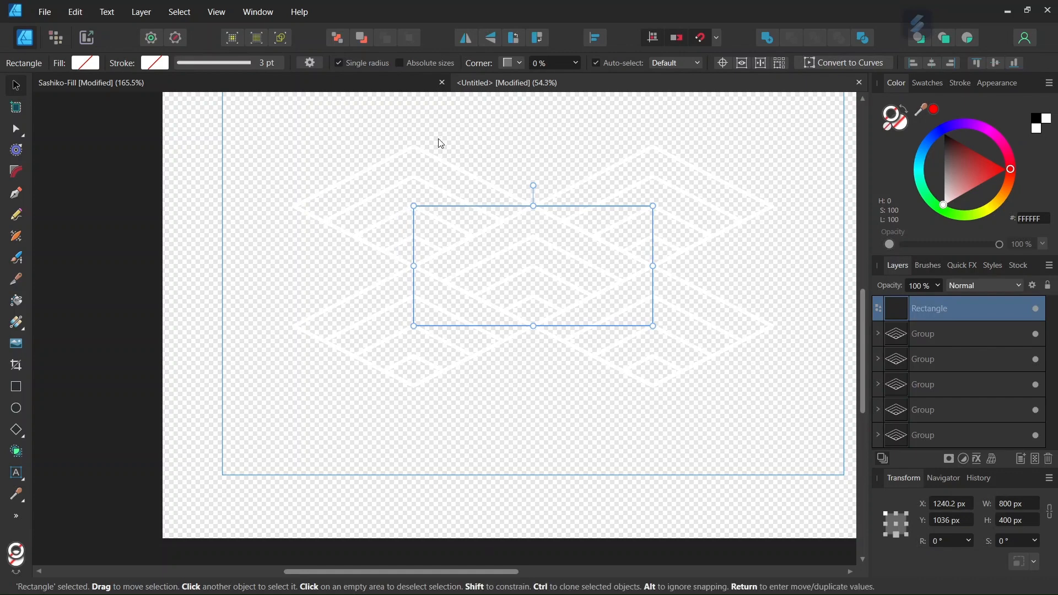
left_click(45, 12)
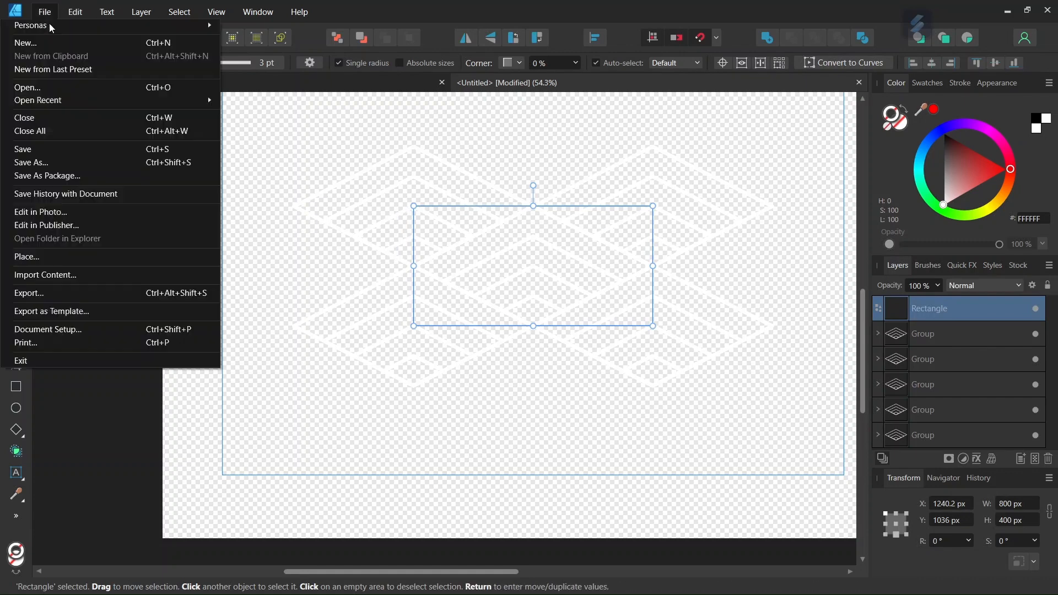
left_click(85, 296)
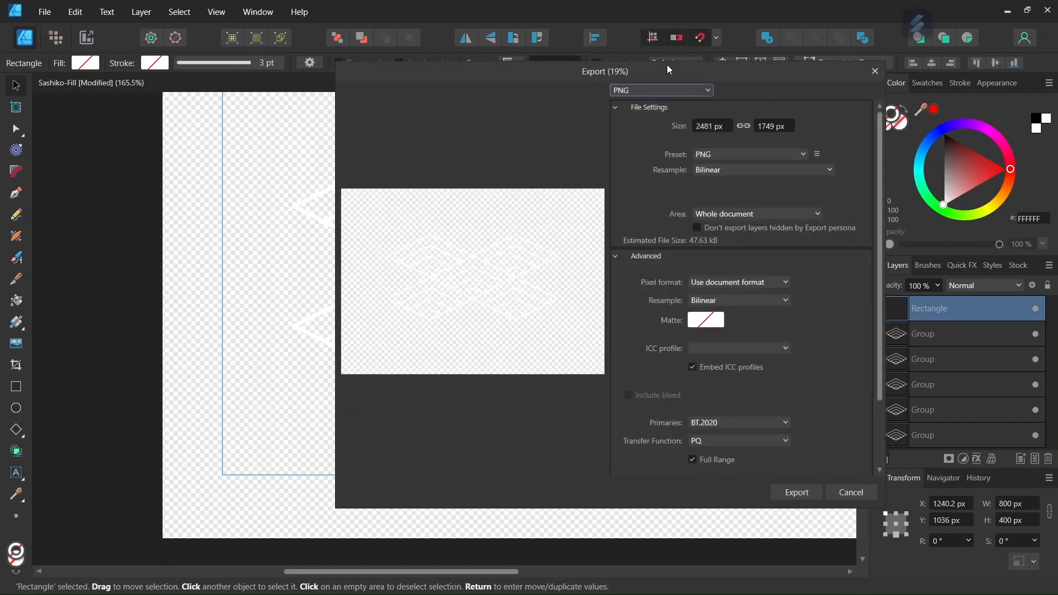
left_click(725, 213)
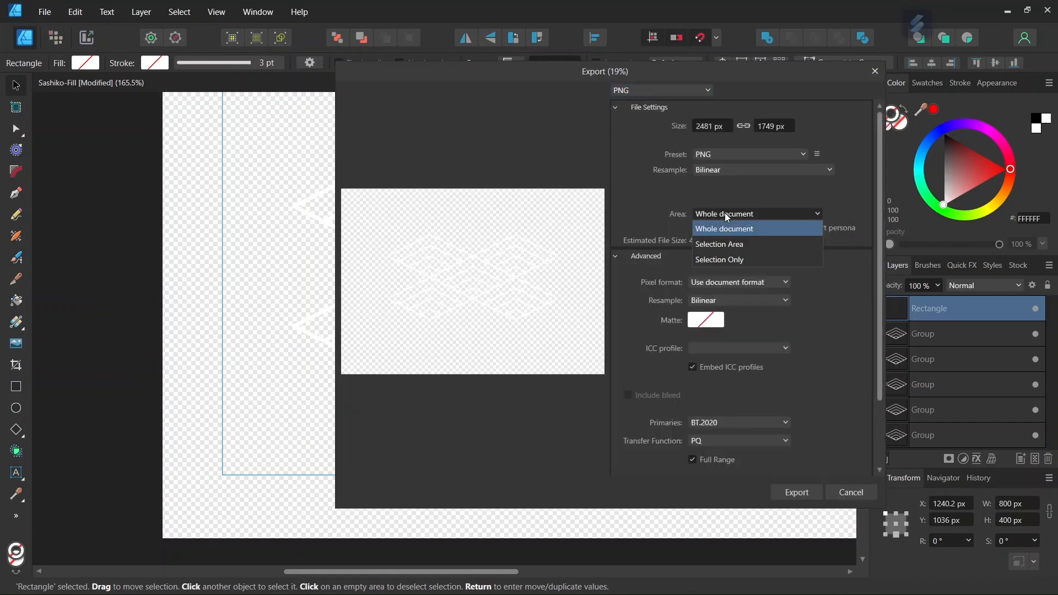
left_click(726, 244)
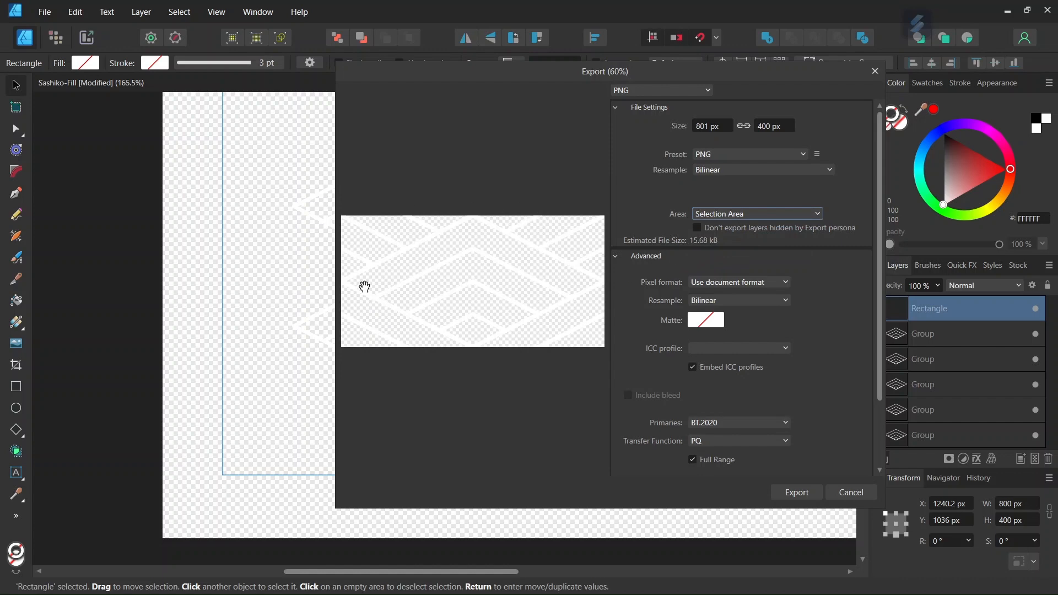
left_click(789, 488)
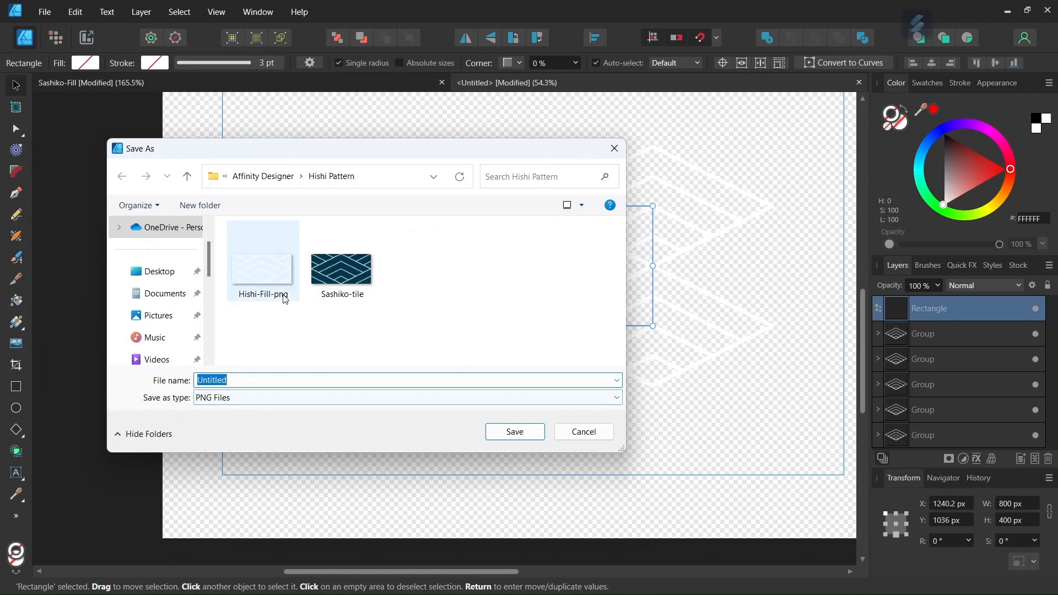
left_click(269, 281)
left_click(515, 433)
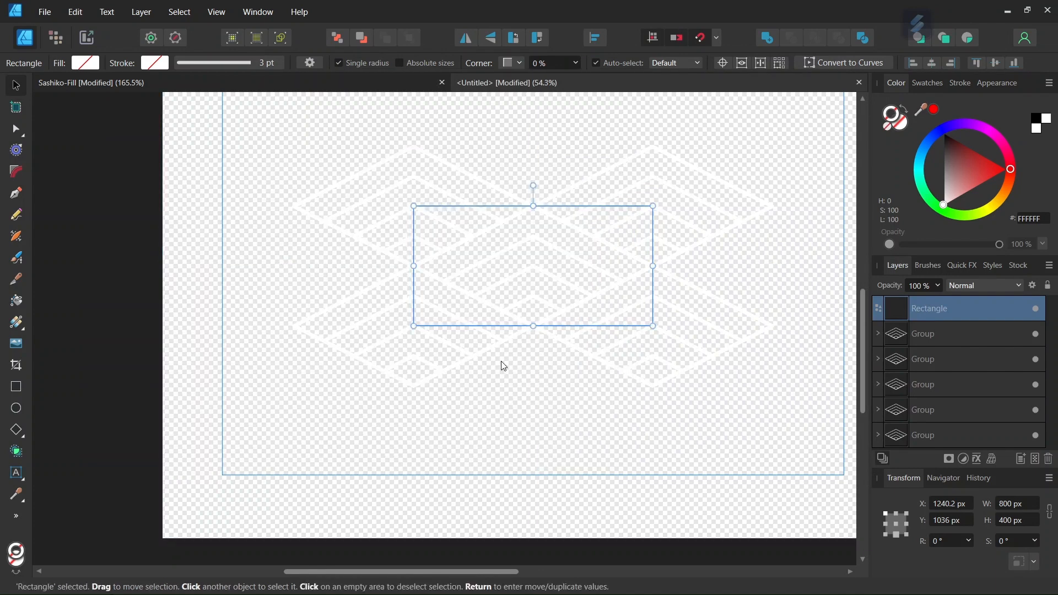
Step: Create a new landscape A5 document of 210 by 148 mm at 300 DPI
left_click(45, 13)
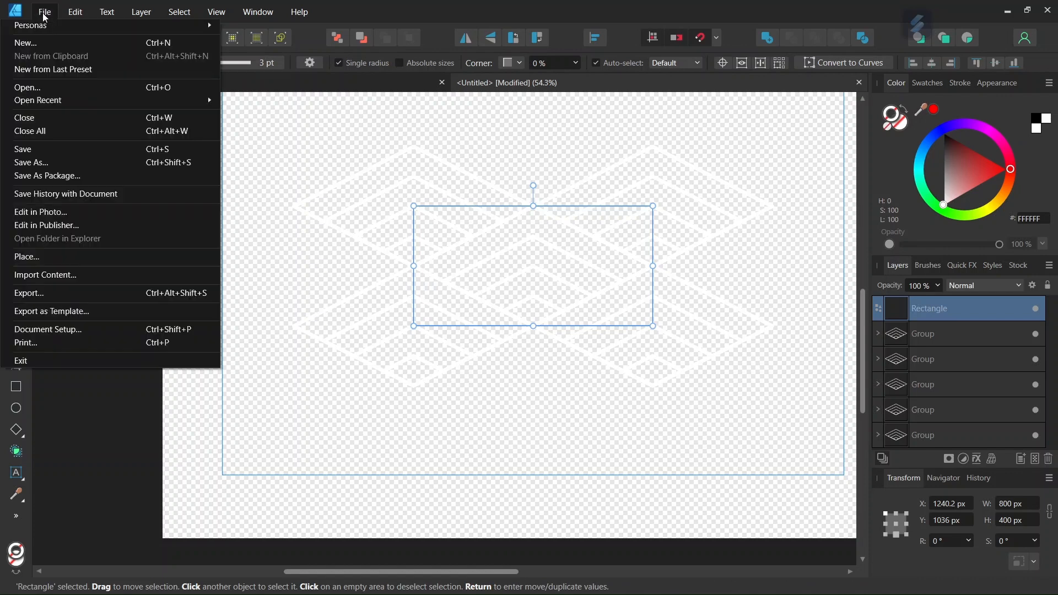
key("Escape")
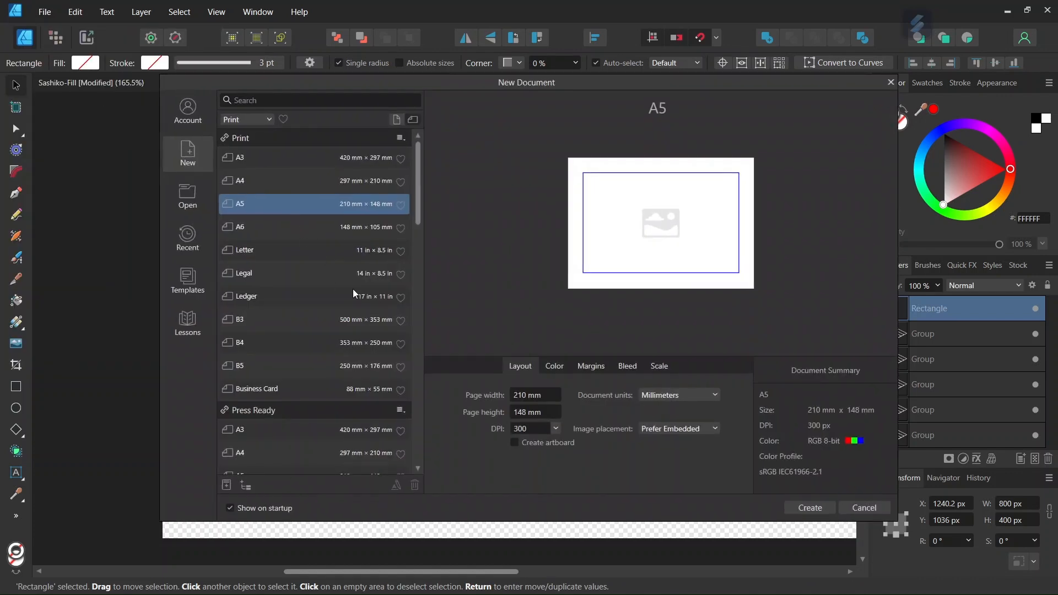
left_click(796, 504)
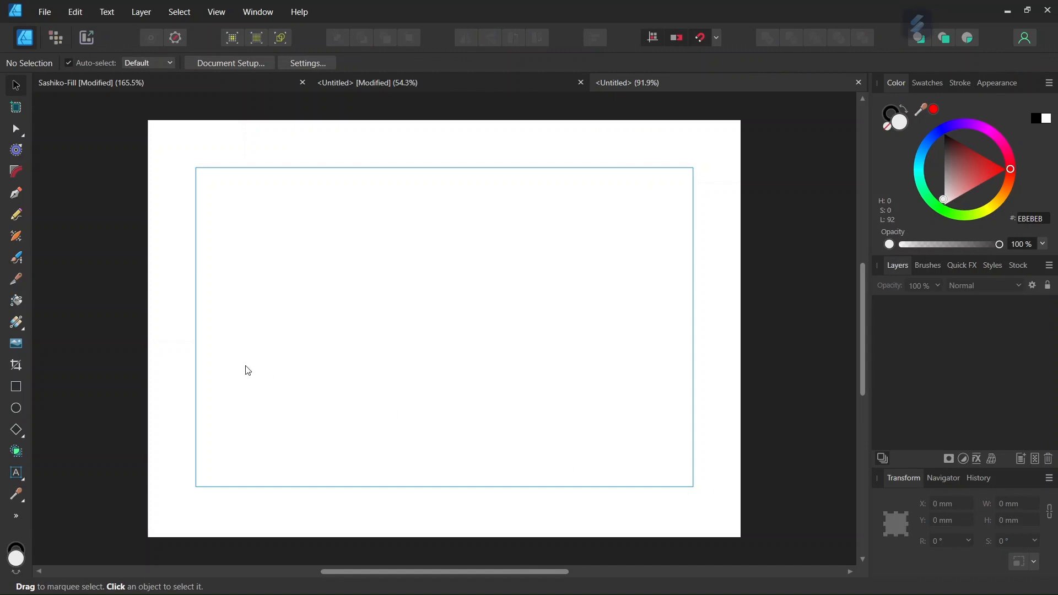
Step: Draw a 210 by 148 mm rectangle without fill or stroke covering the whole page
left_click(17, 387)
left_click(89, 65)
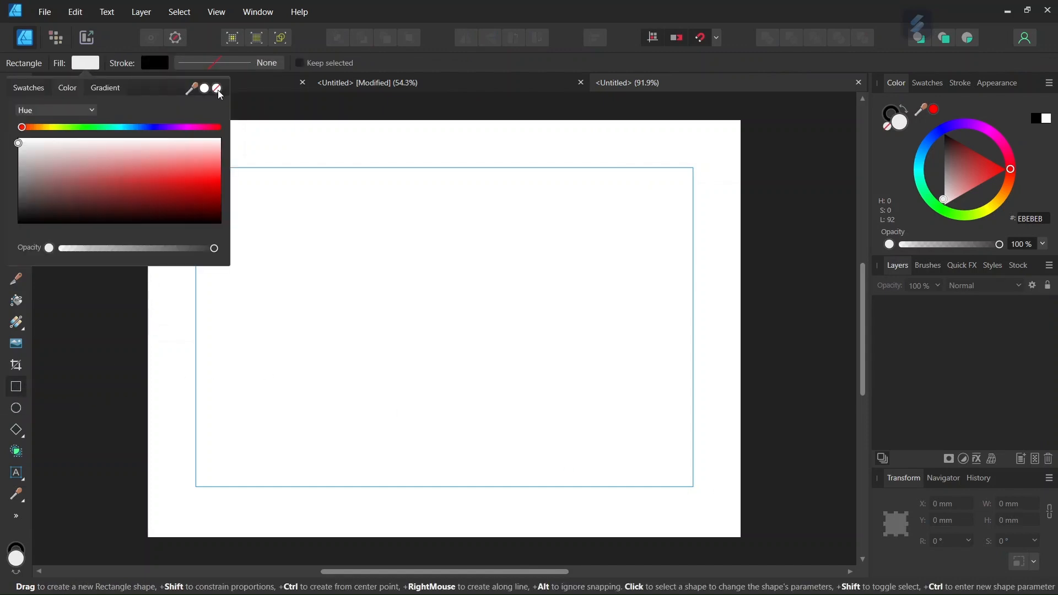
left_click(216, 88)
left_click(156, 63)
left_click(253, 88)
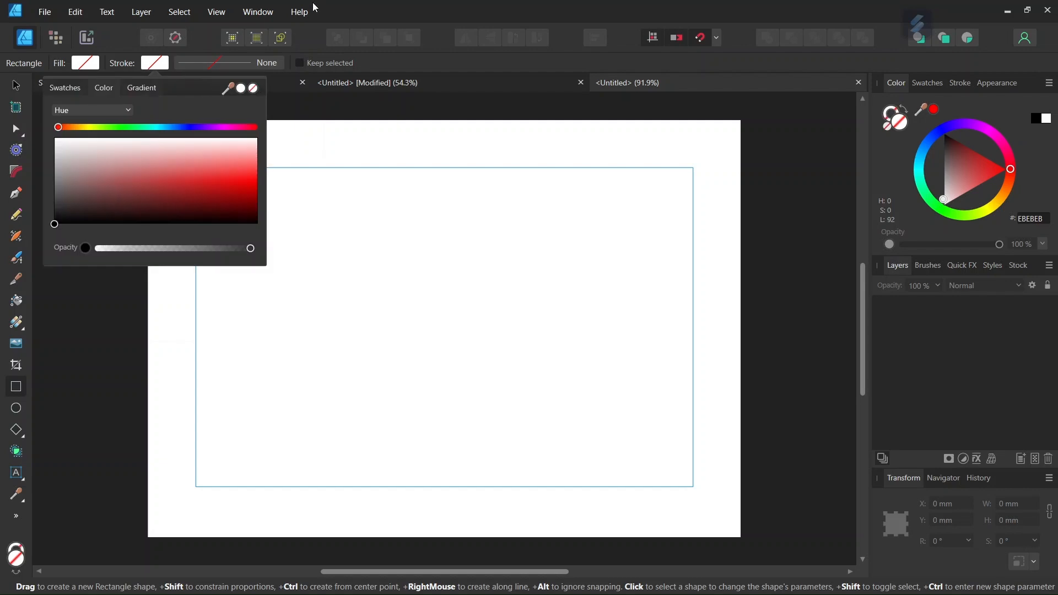
left_click_drag(148, 120, 739, 537)
scroll(359, 392, "down", 1)
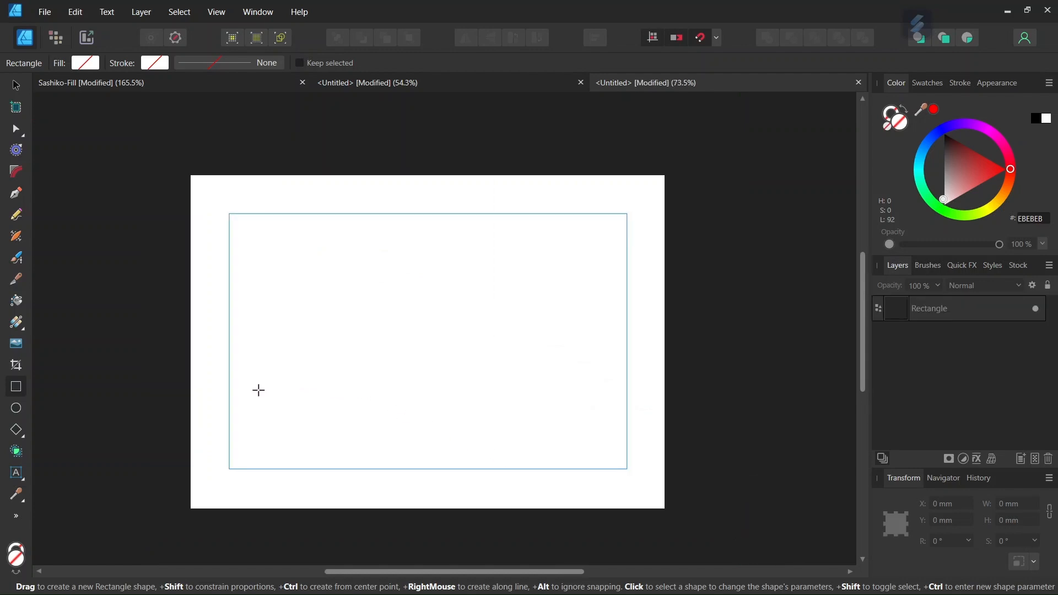
Step: Apply a linear gradient fill to the rectangle, running diagonally from above its upper-left area to below its lower-right area
left_click(18, 326)
left_click(79, 65)
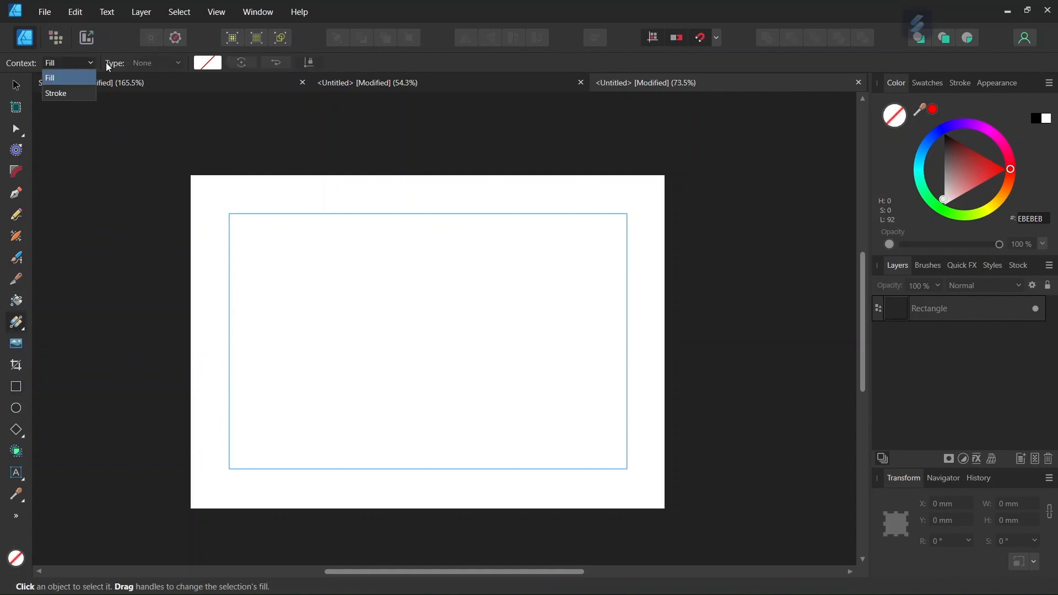
left_click(278, 201)
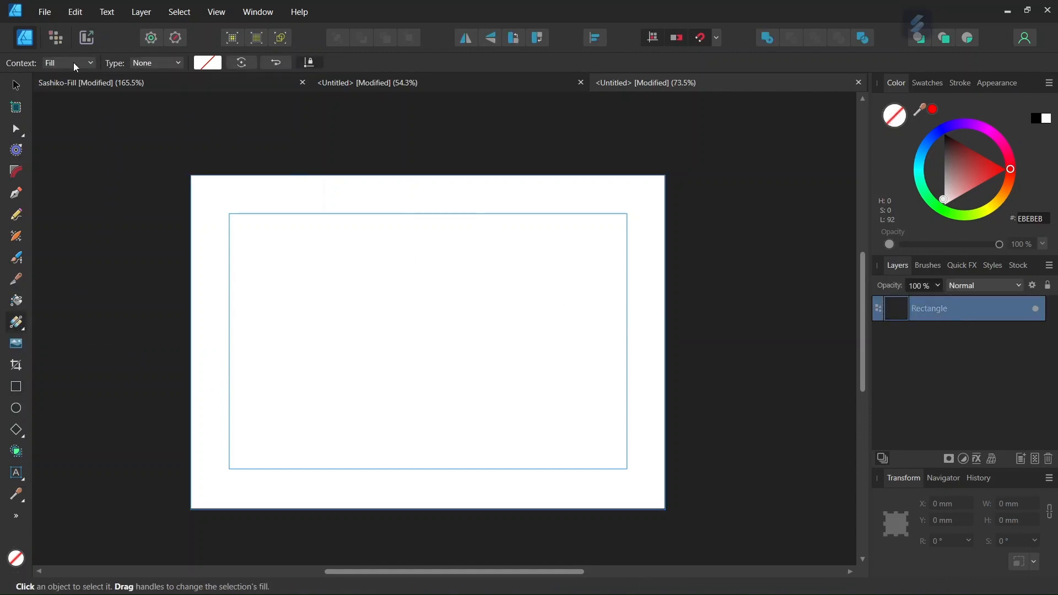
left_click(148, 65)
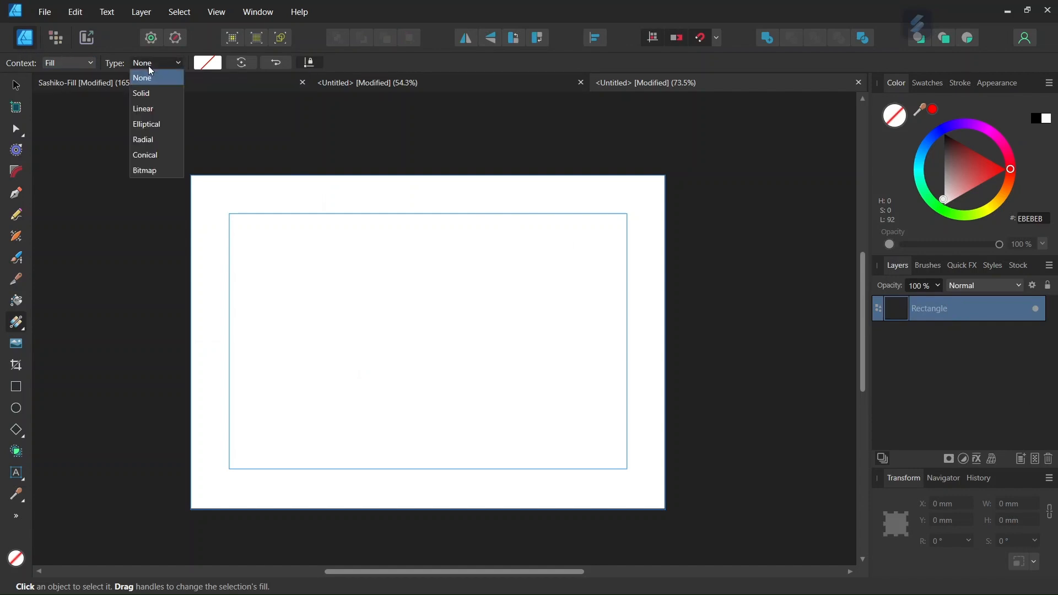
left_click(144, 109)
left_click_drag(234, 120, 541, 546)
scroll(256, 190, "down", 1)
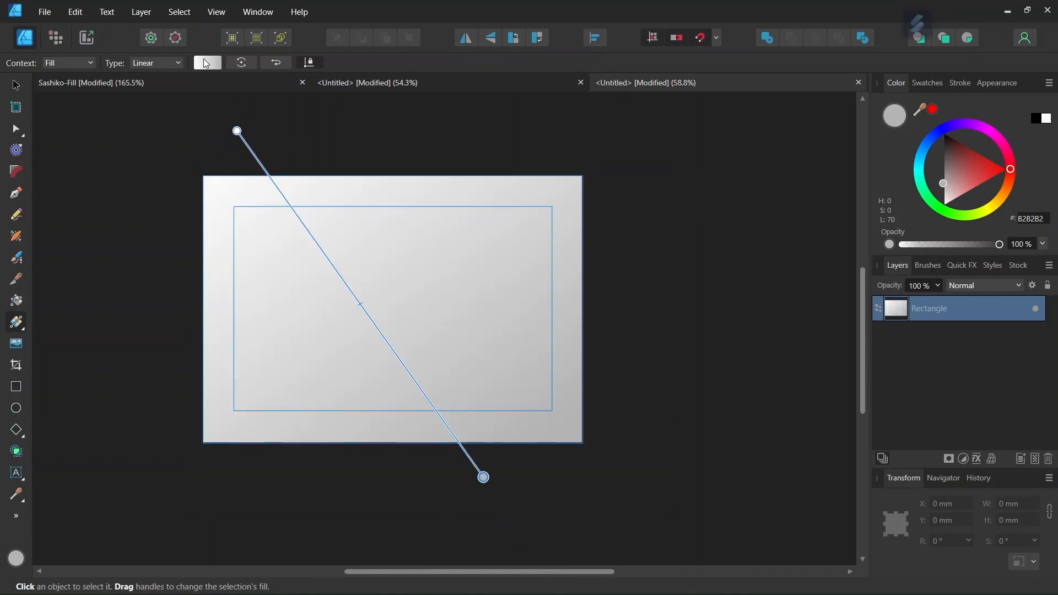
Step: Set the colour of the gradient's first stop to bright blue (022CE8)
left_click(206, 62)
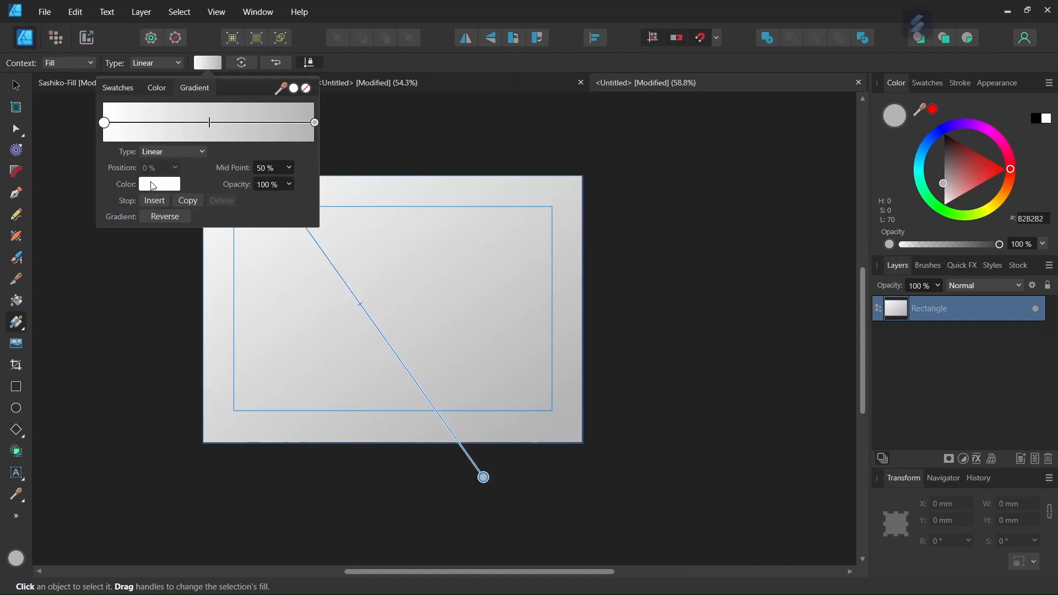
left_click(155, 185)
left_click(184, 226)
left_click_drag(187, 238, 242, 282)
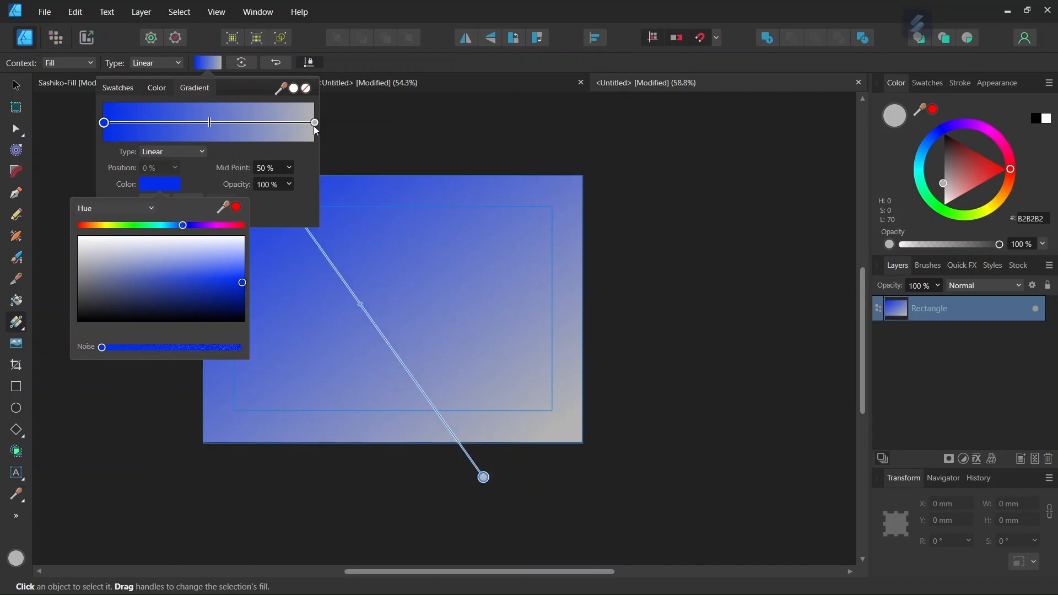
Step: Set the colour of the gradient's end stop to dark blue (0403A3)
left_click(315, 122)
left_click(316, 122)
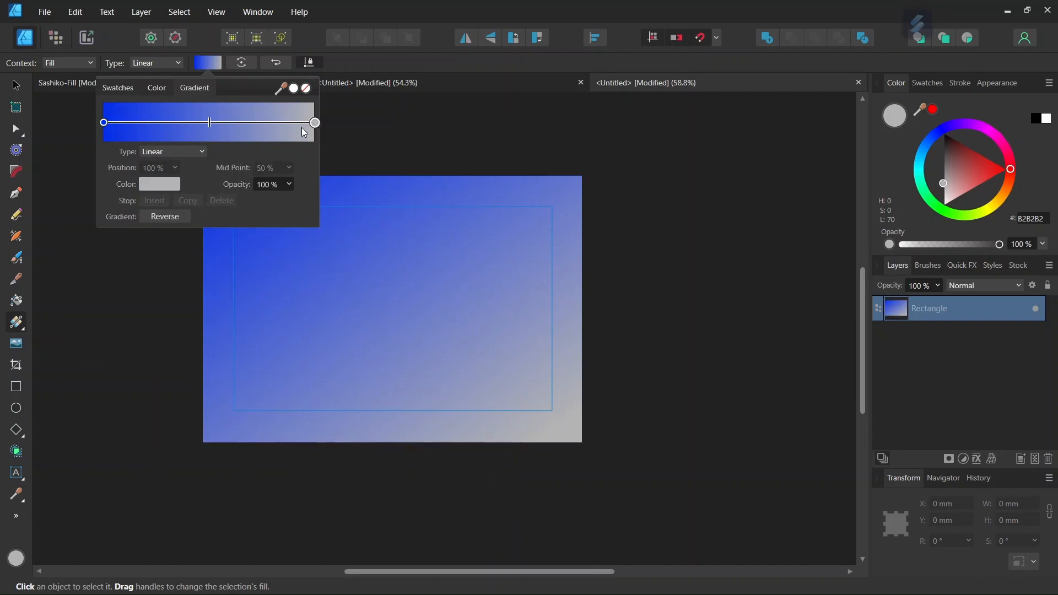
left_click(170, 182)
left_click(189, 224)
left_click_drag(225, 285, 240, 294)
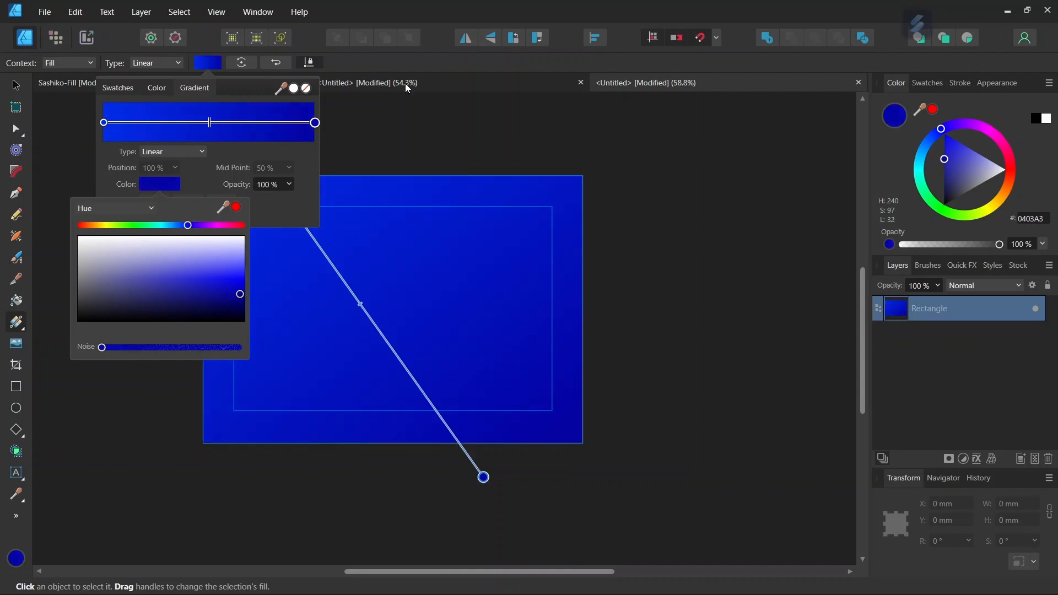
left_click(447, 6)
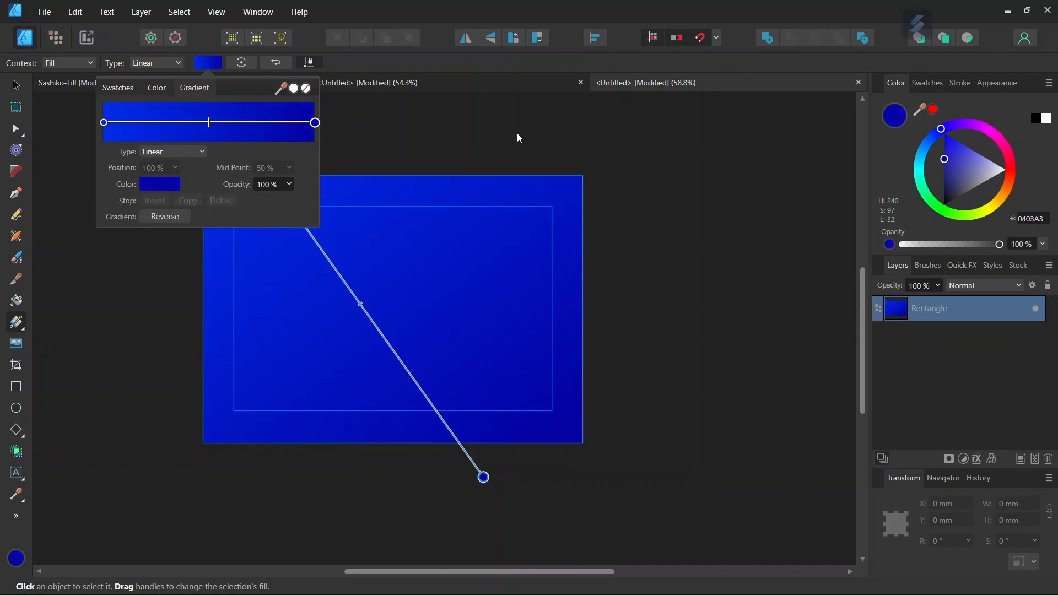
Step: Add 15% noise to the gradient rectangle's fill colour
left_click(907, 229)
left_click(16, 85)
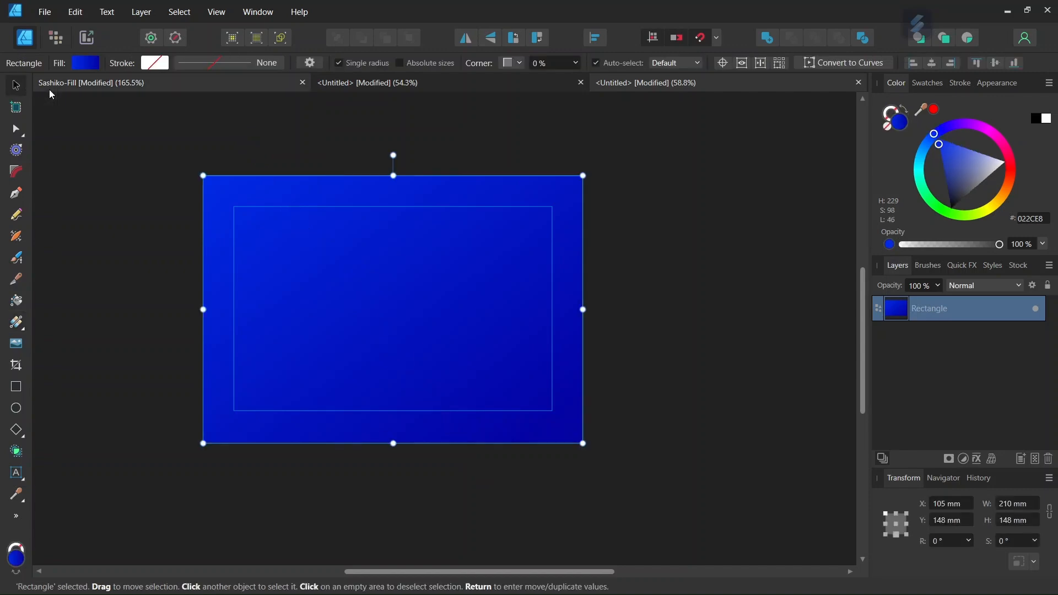
left_click(888, 244)
left_click_drag(907, 247, 919, 251)
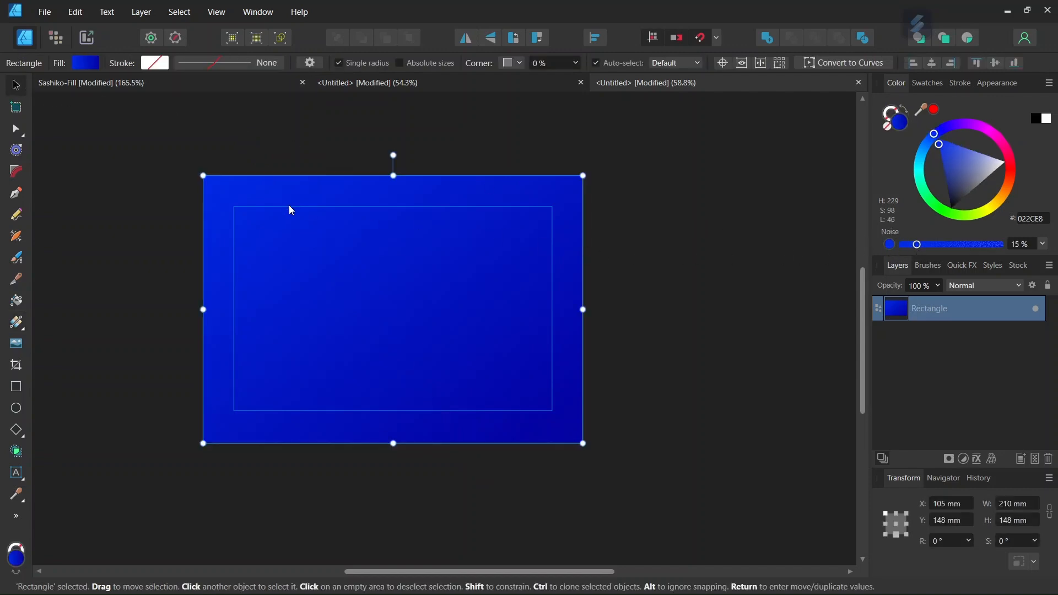
Step: Load Hishi-Fill-png as the bitmap for the Vector Flood Fill tool and fill the gradient rectangle with it
left_click(16, 301)
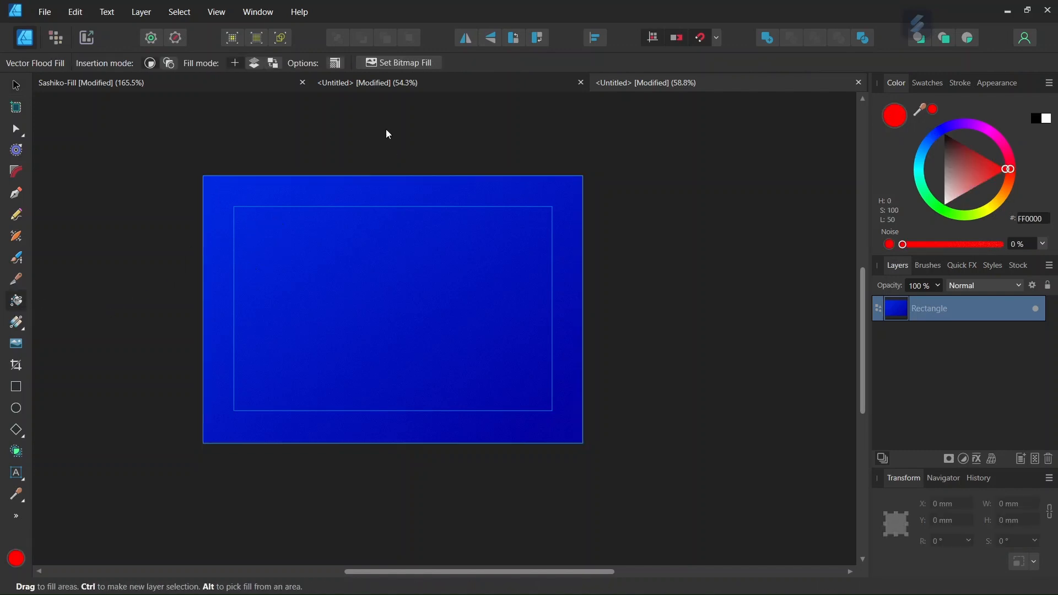
left_click(419, 63)
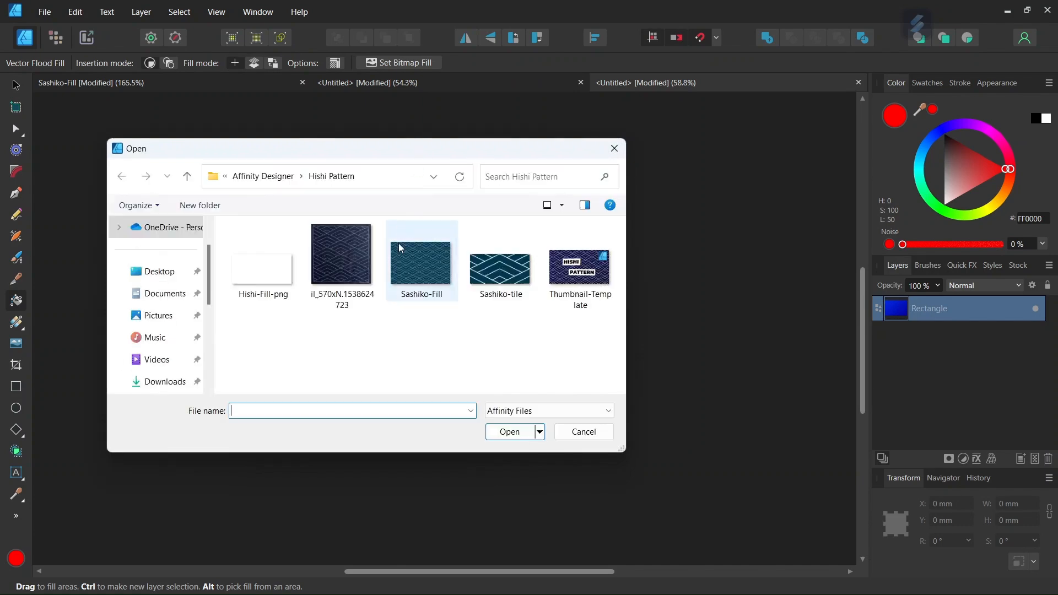
double_click(262, 271)
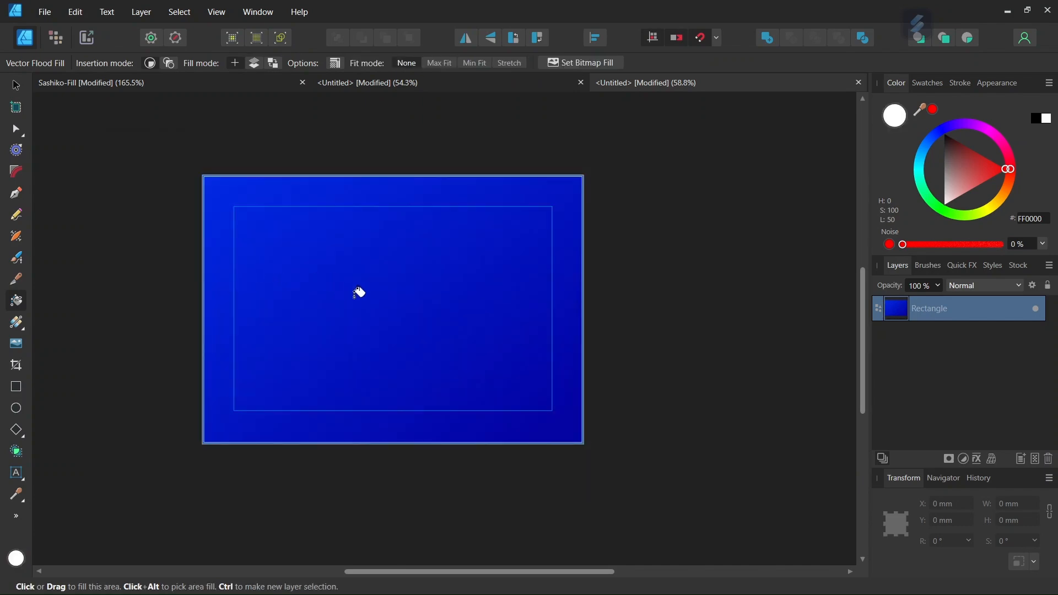
left_click(372, 297)
scroll(371, 297, "up", 1)
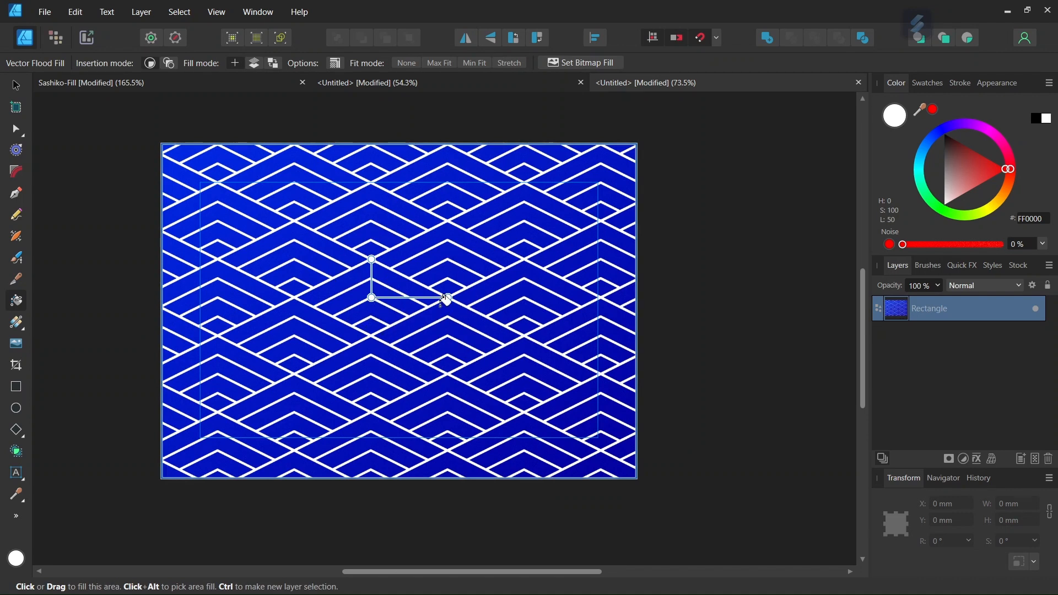
Step: Scale the rectangle's bitmap pattern fill down proportionally by about a third and return to the Move tool
left_click_drag(448, 298, 425, 297)
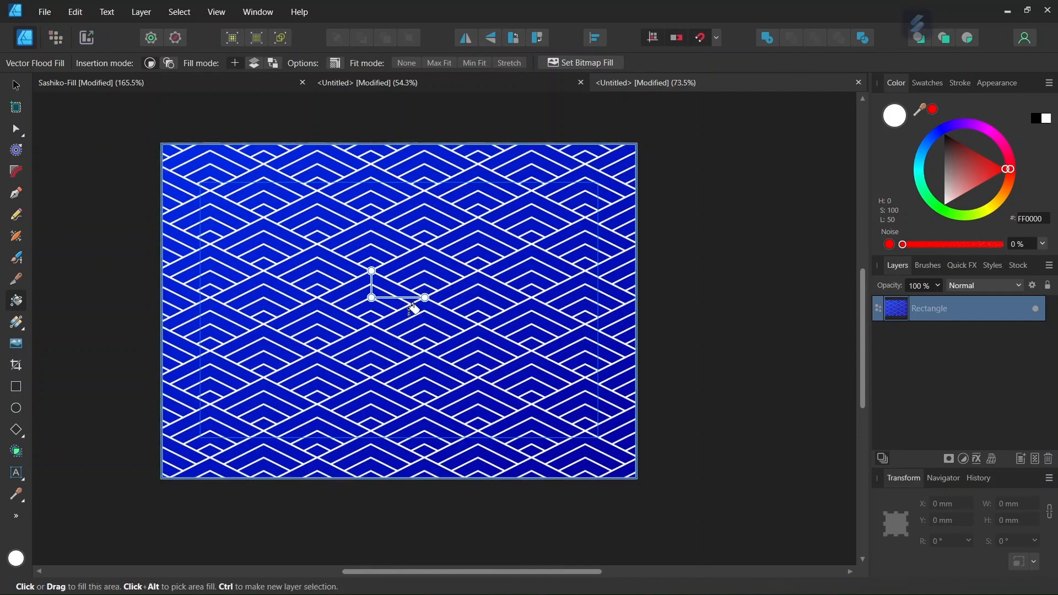
scroll(366, 317, "up", 1)
scroll(366, 316, "down", 1)
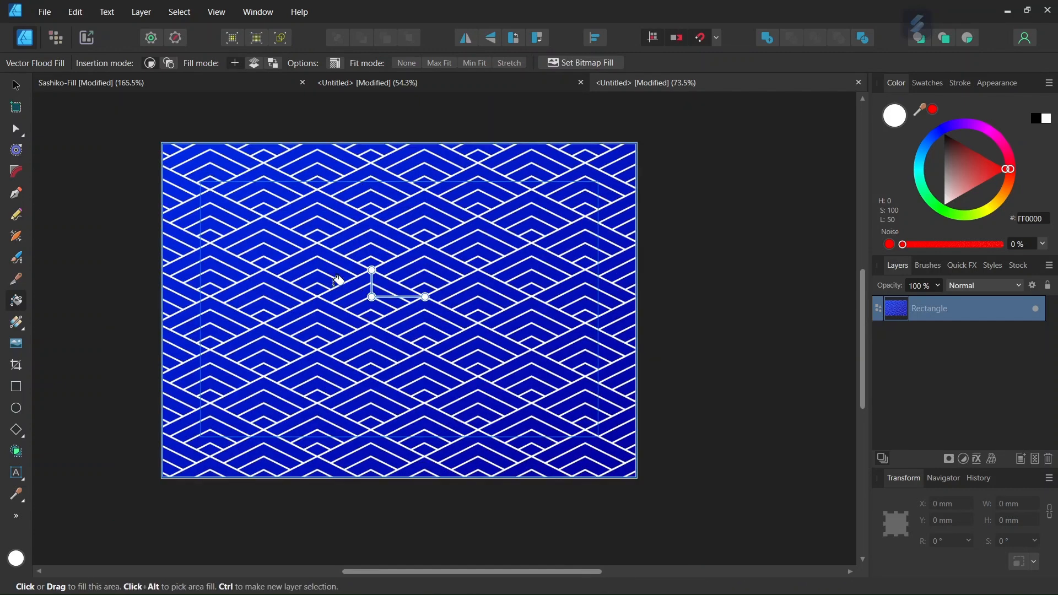
left_click(15, 85)
scroll(359, 292, "up", 1)
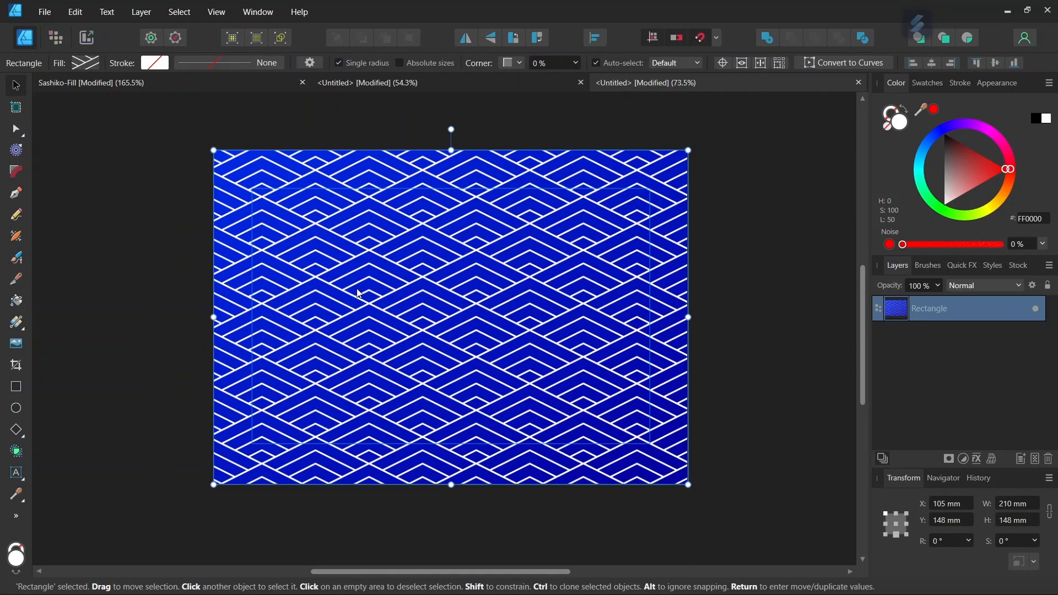